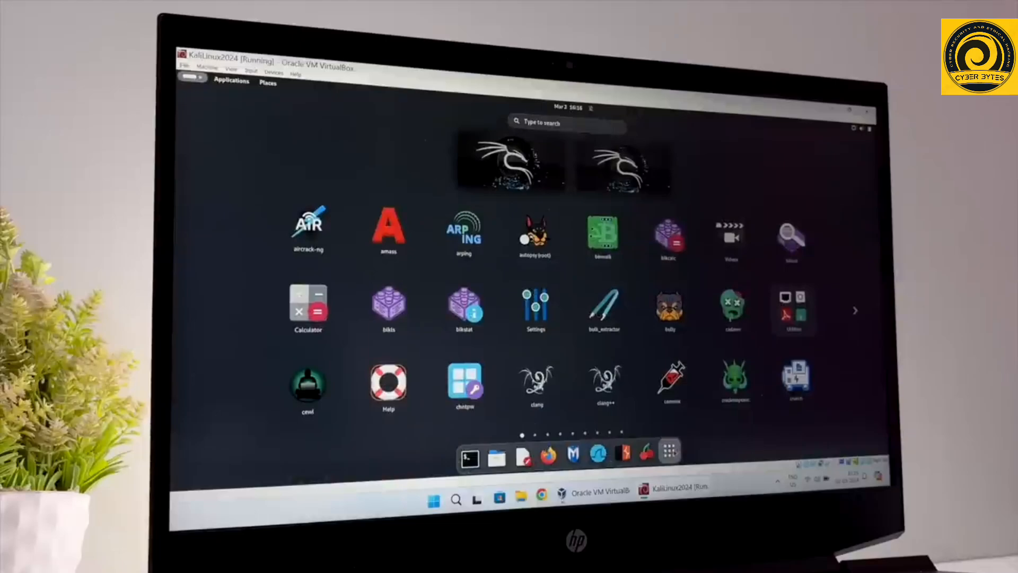
Close and reopen the Kali application overview, then scroll down
left_click(674, 452)
left_click(674, 451)
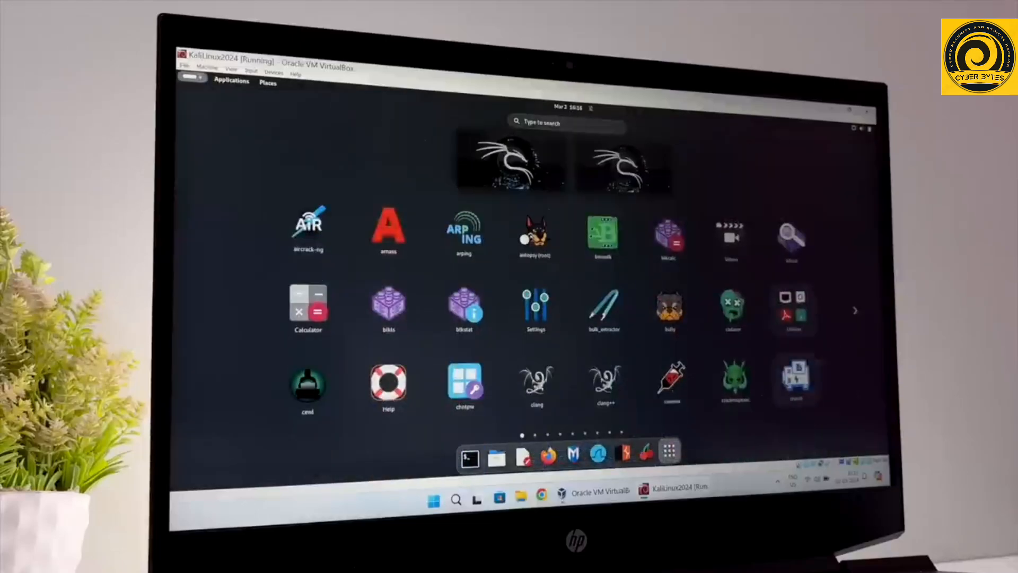
scroll(546, 307, "down", 2)
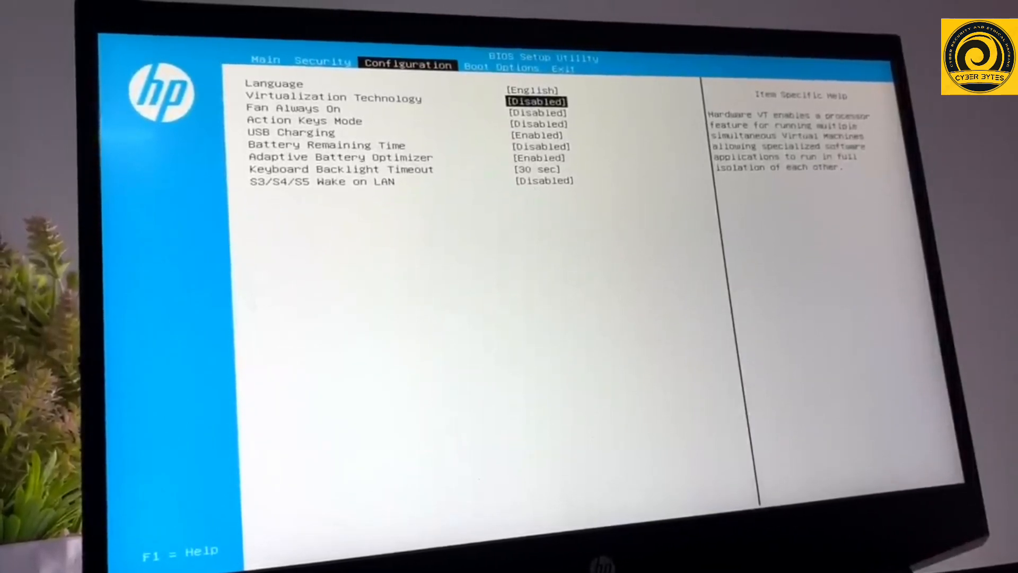
Enable Virtualization Technology in the BIOS and choose Save Changes and Exit
key("Return")
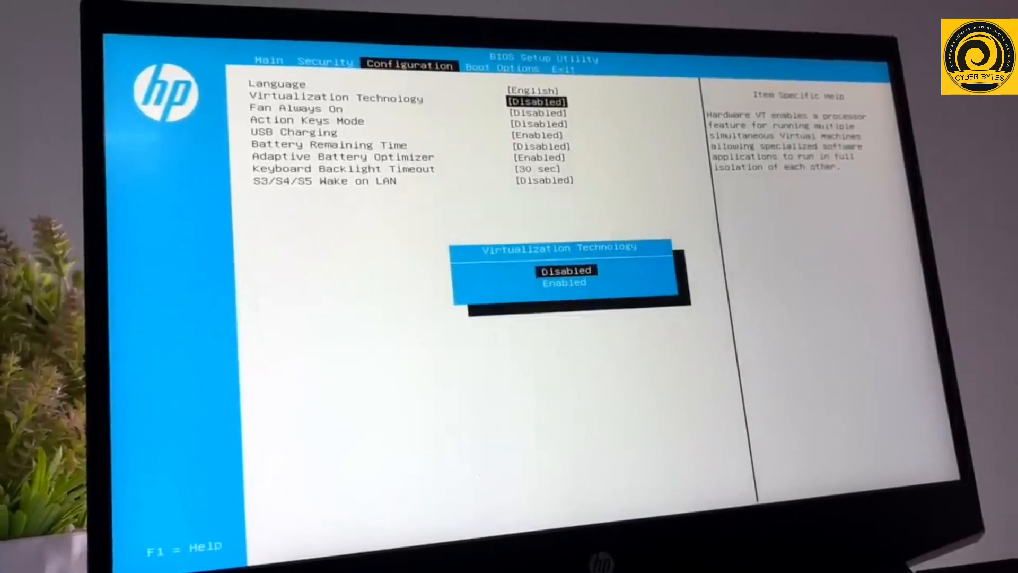
key("Down")
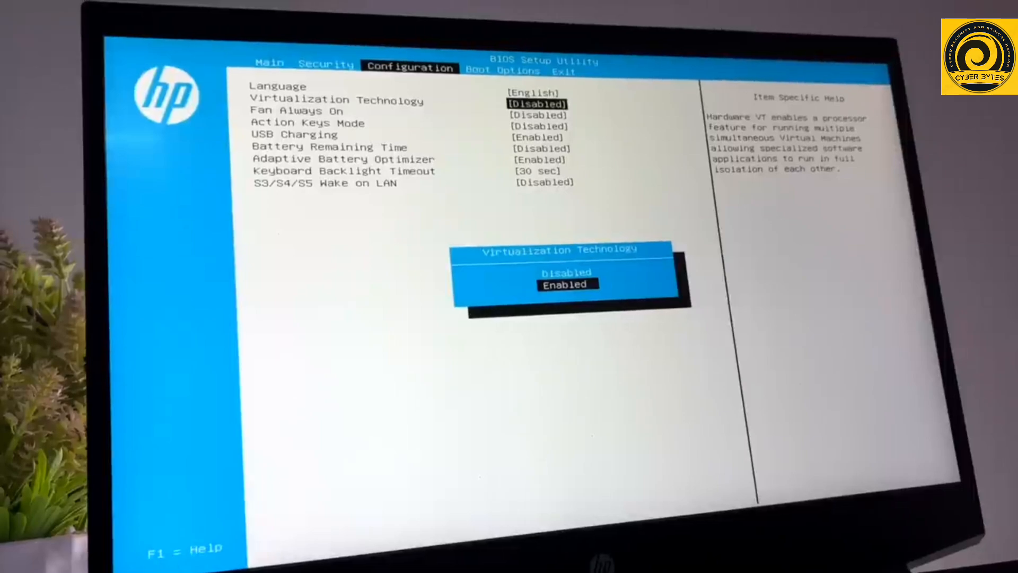
key("Return")
key("Right")
key("Right")
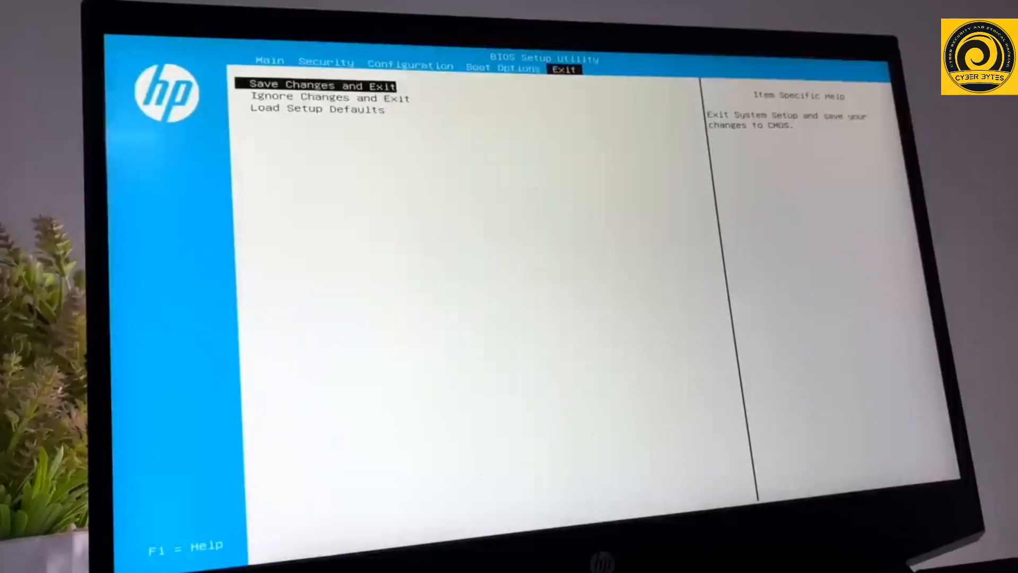
key("Return")
key("Return")
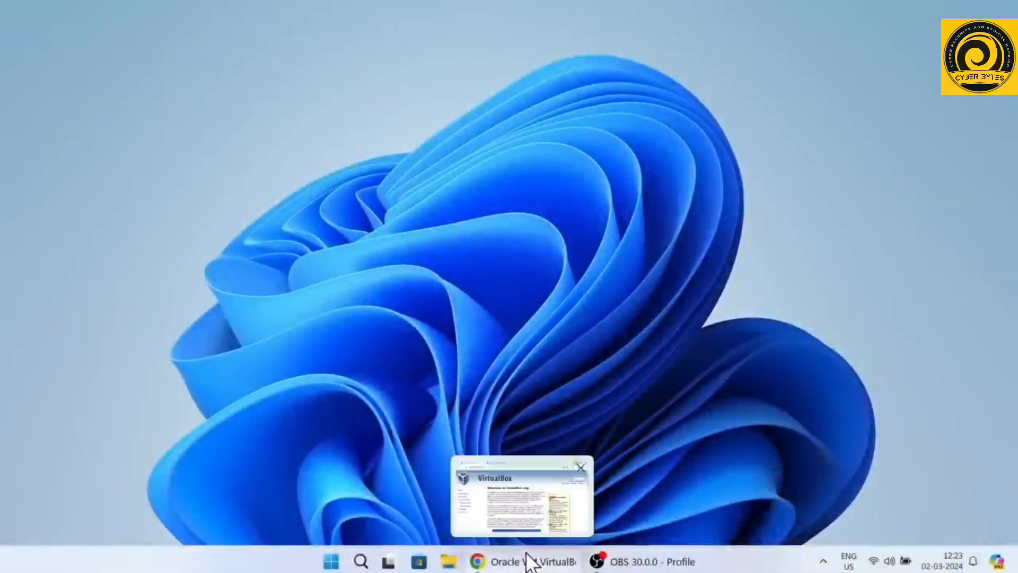
Download the VirtualBox 7.0.14 Windows-hosts installer from virtualbox.org, then go to the Kali Linux site
left_click(530, 558)
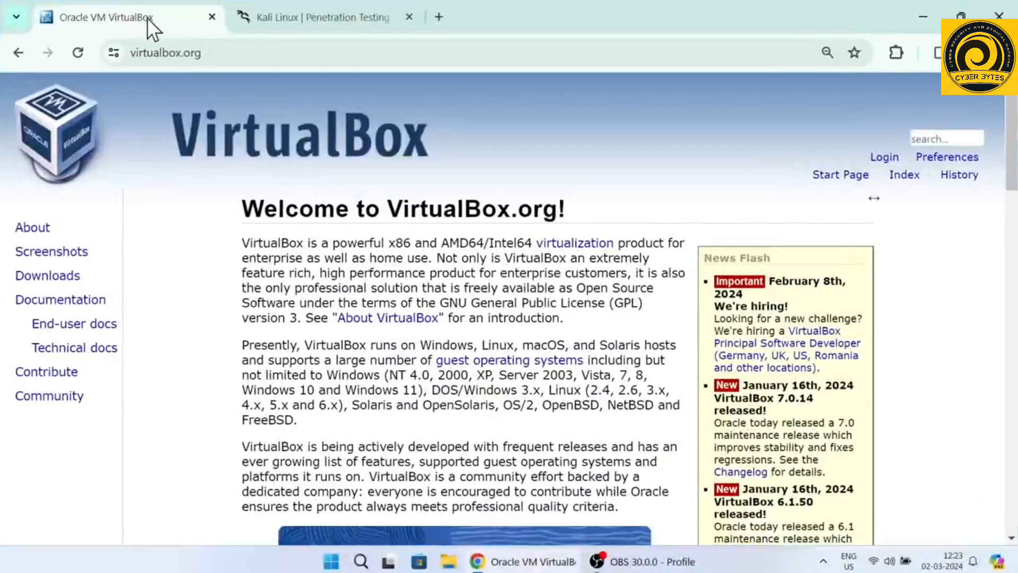
scroll(451, 350, "down", 5)
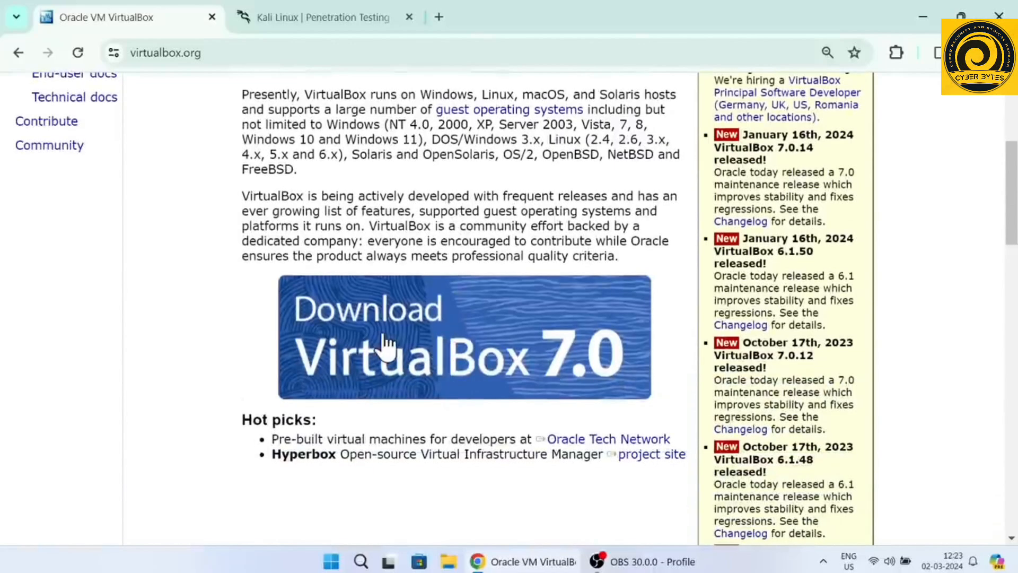
left_click(592, 377)
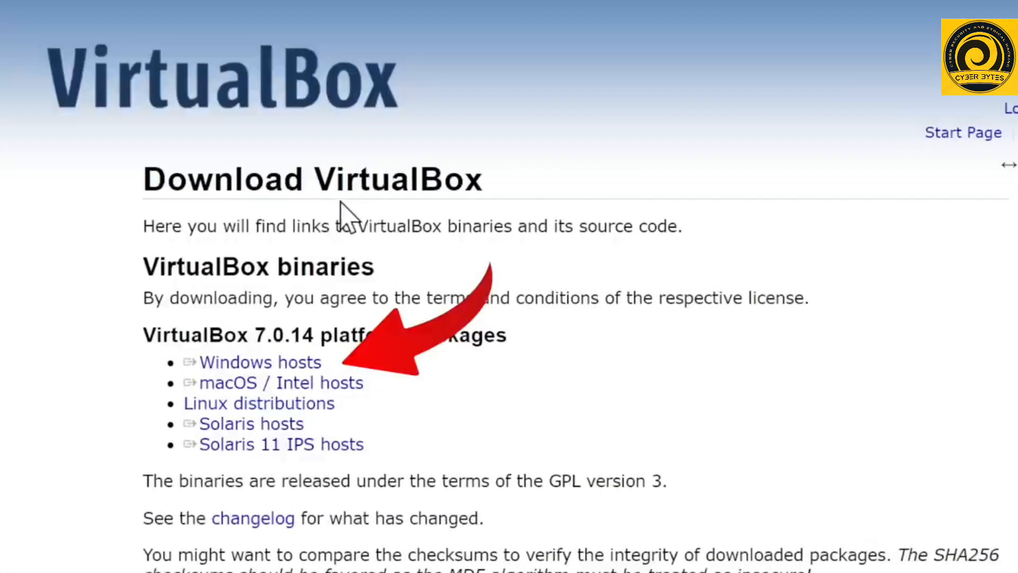
triple_click(396, 210)
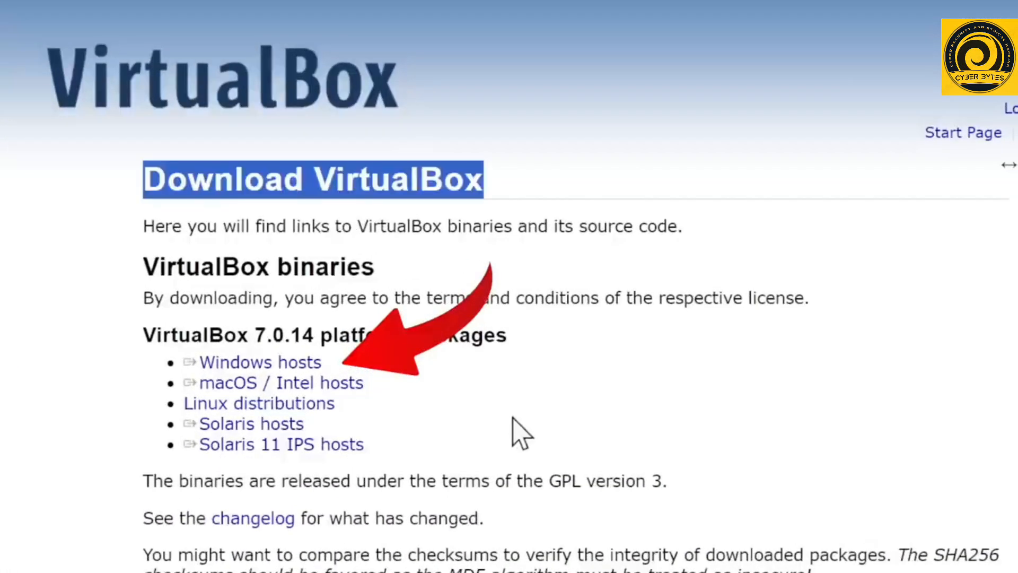
double_click(269, 337)
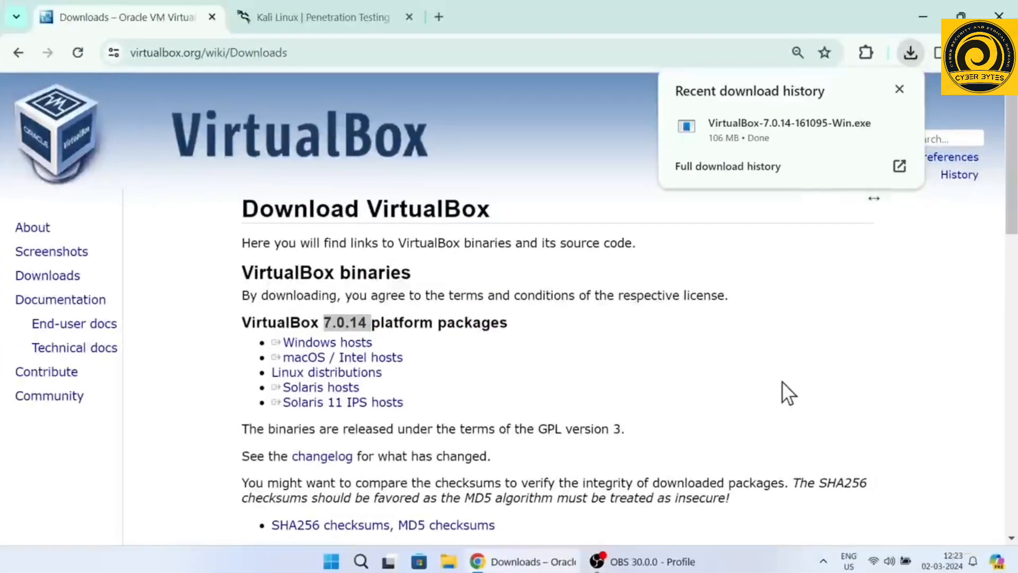
left_click(329, 19)
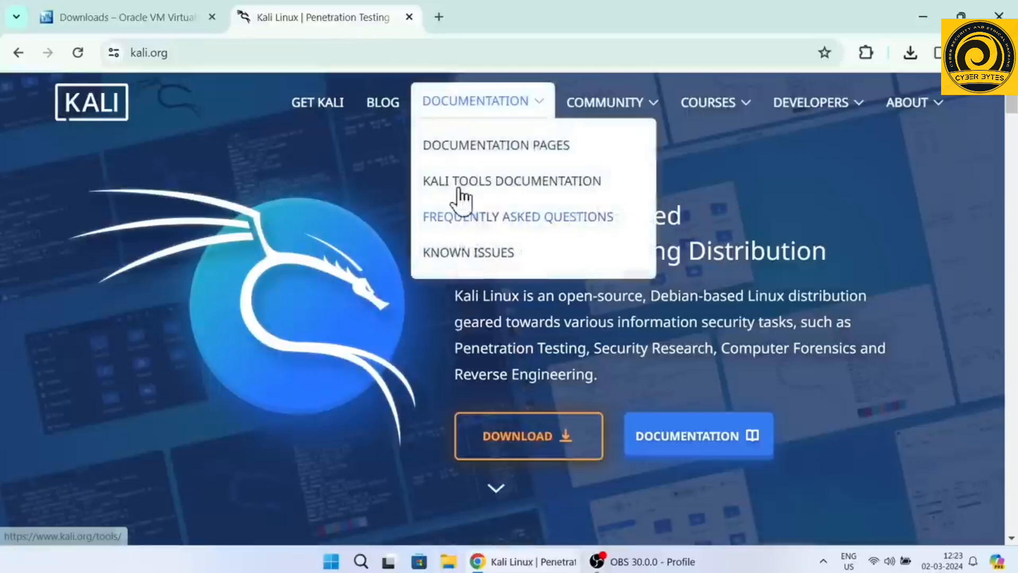
Download the Kali Linux 2024.1 64-bit installer ISO from kali.org's Installer Images section
left_click(570, 446)
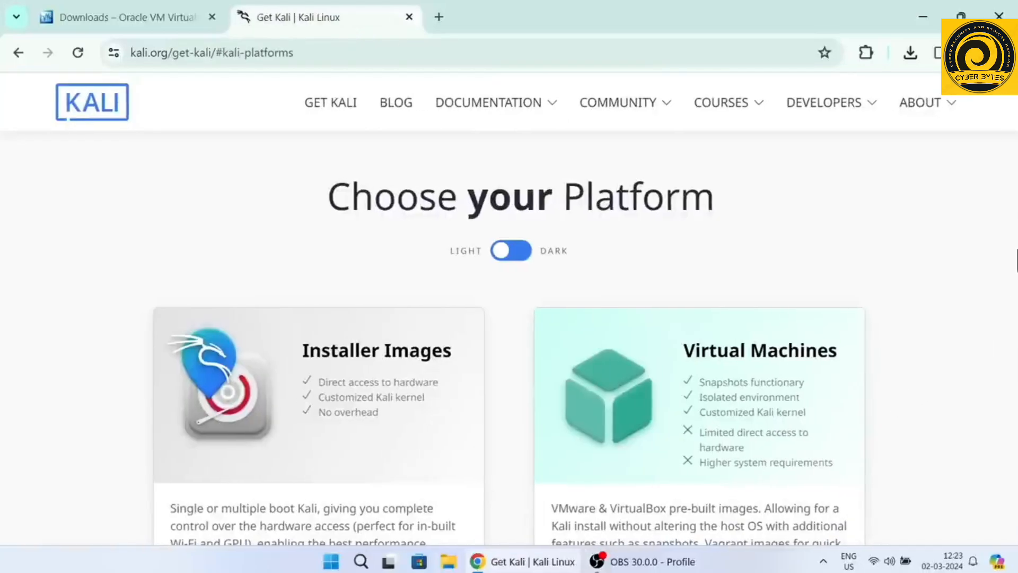
scroll(830, 284, "down", 15)
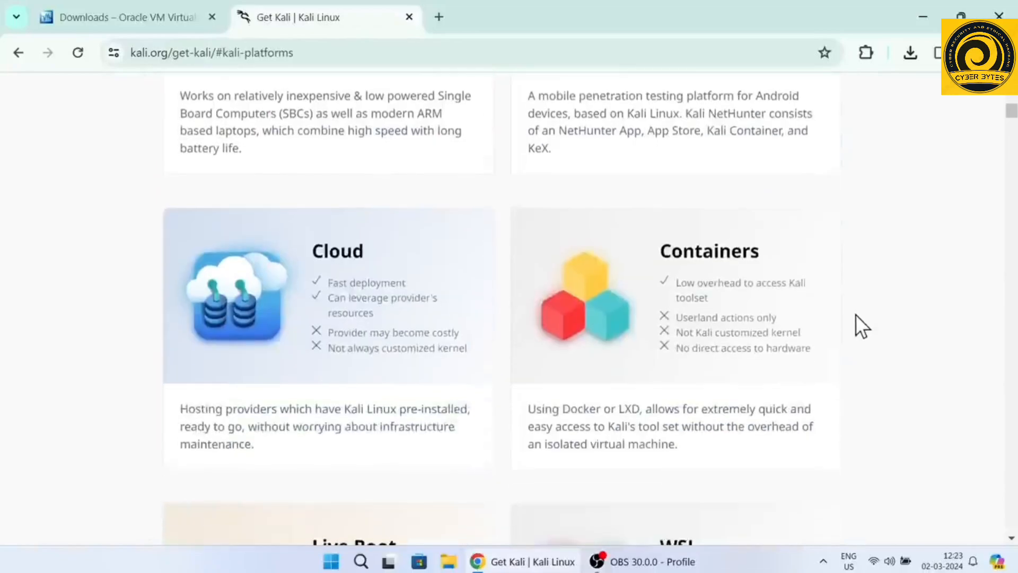
scroll(860, 313, "down", 5)
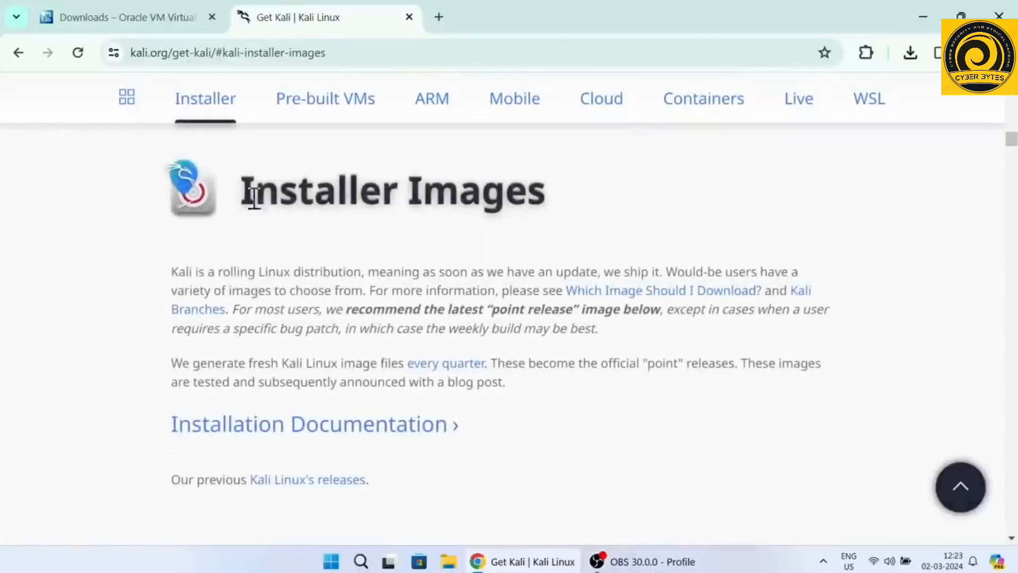
triple_click(306, 194)
scroll(629, 334, "down", 7)
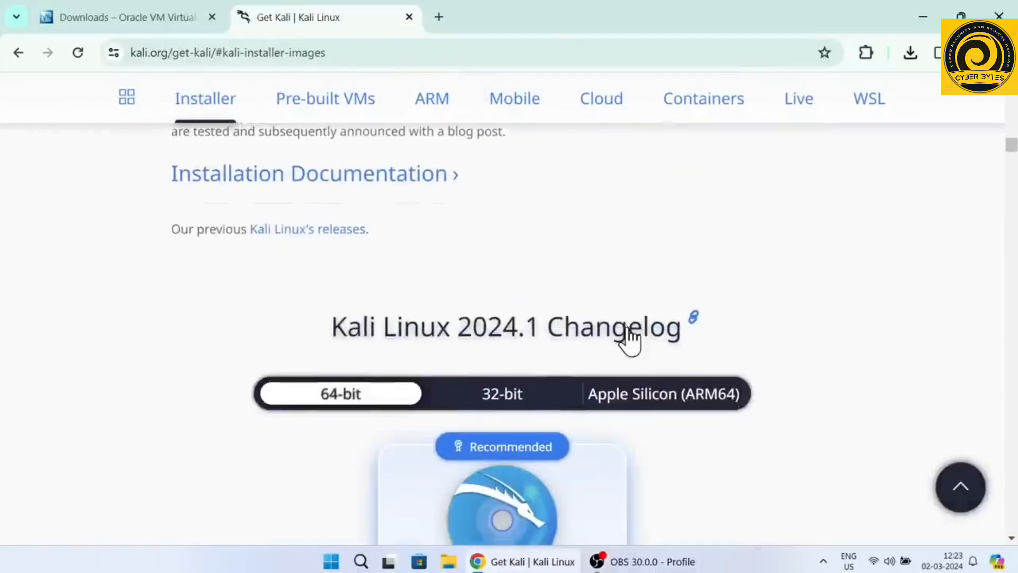
scroll(640, 175, "down", 2)
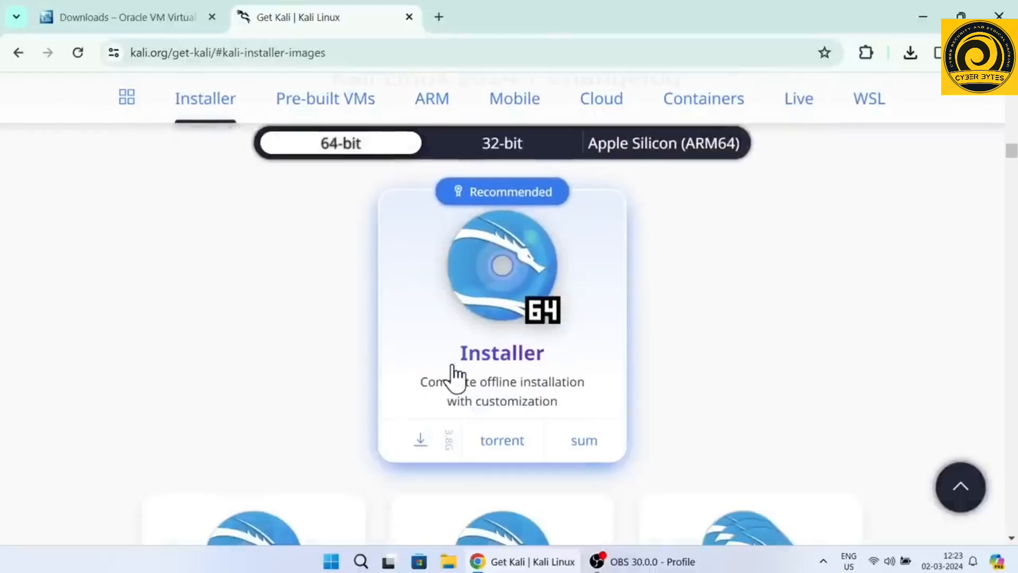
scroll(428, 451, "down", 5)
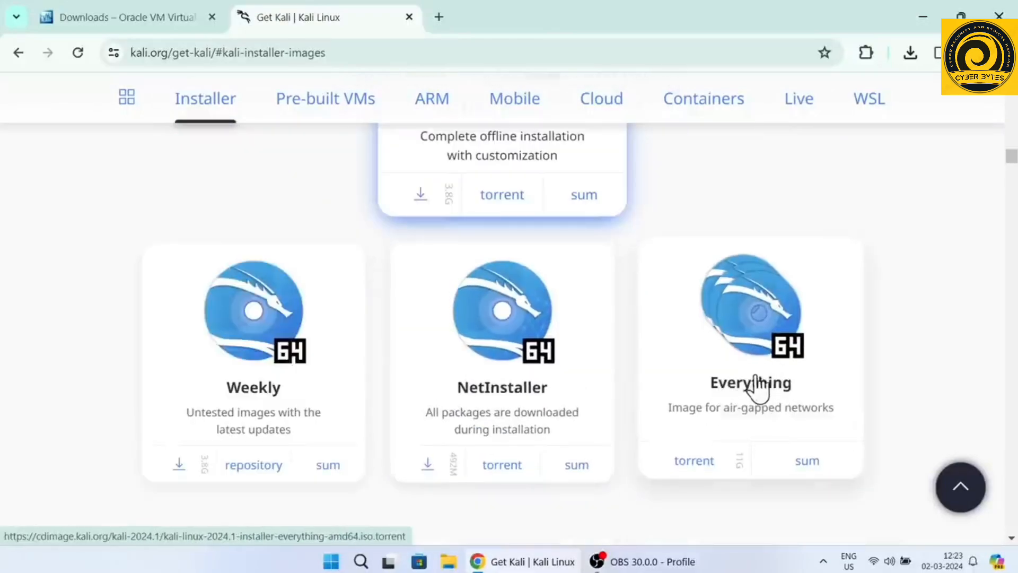
scroll(755, 384, "up", 5)
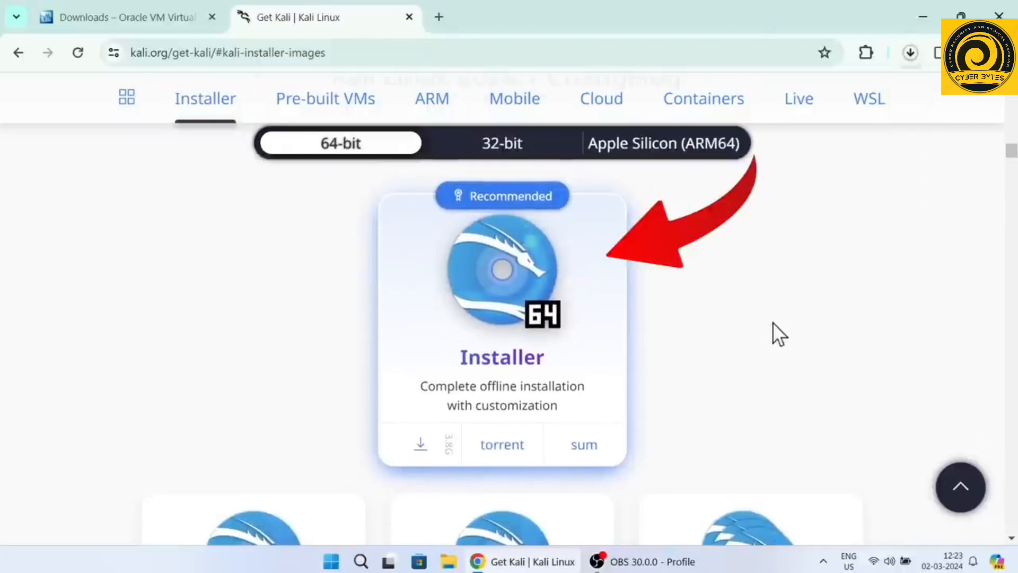
left_click(910, 53)
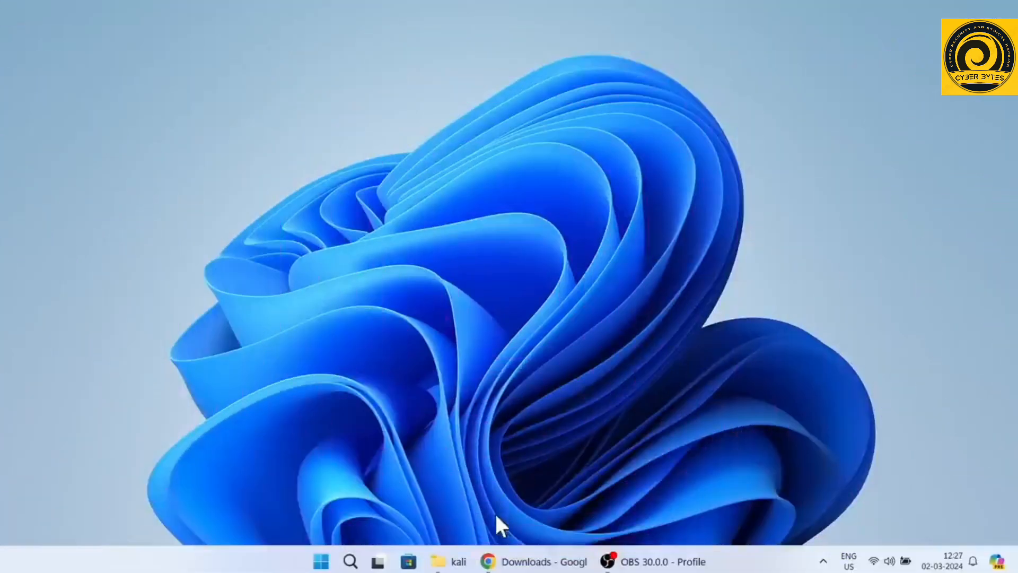
Run the VirtualBox 7.0.14 installer from the kali folder and approve the admin prompt
left_click(450, 561)
left_click_drag(684, 379, 318, 198)
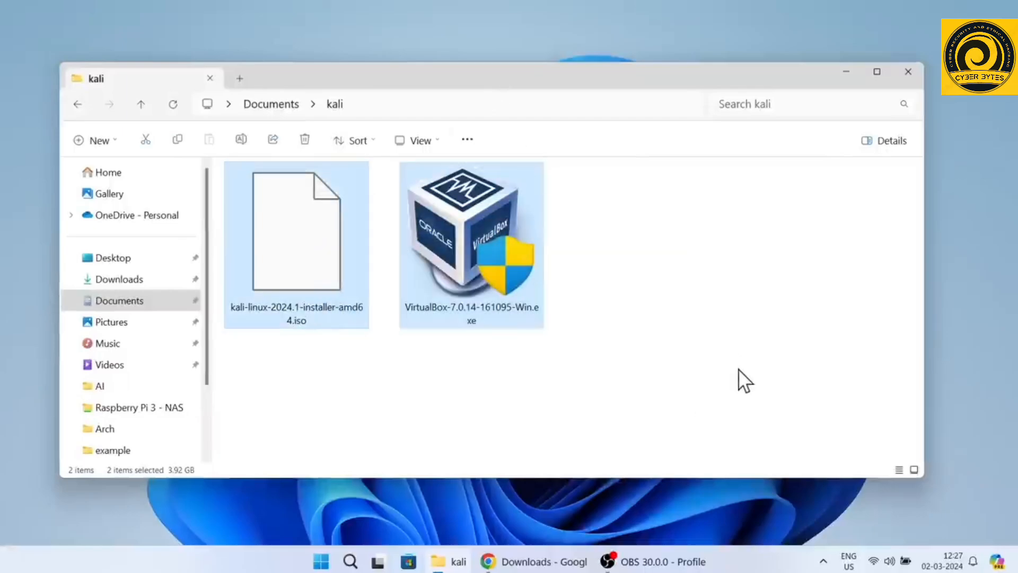
left_click(451, 385)
double_click(489, 229)
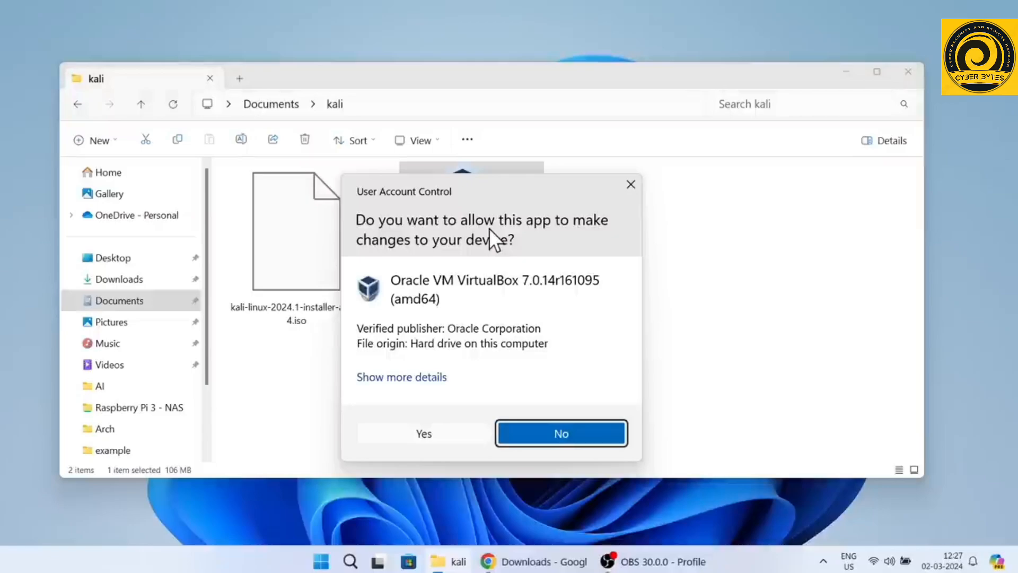
left_click(431, 433)
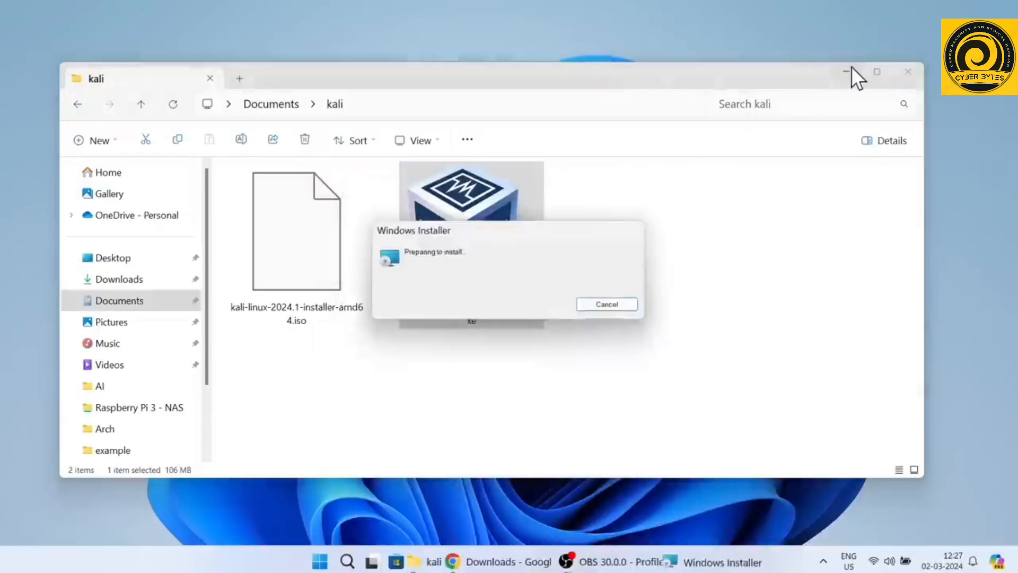
Complete VirtualBox setup with default features, accepting the network and Python warnings
left_click(848, 72)
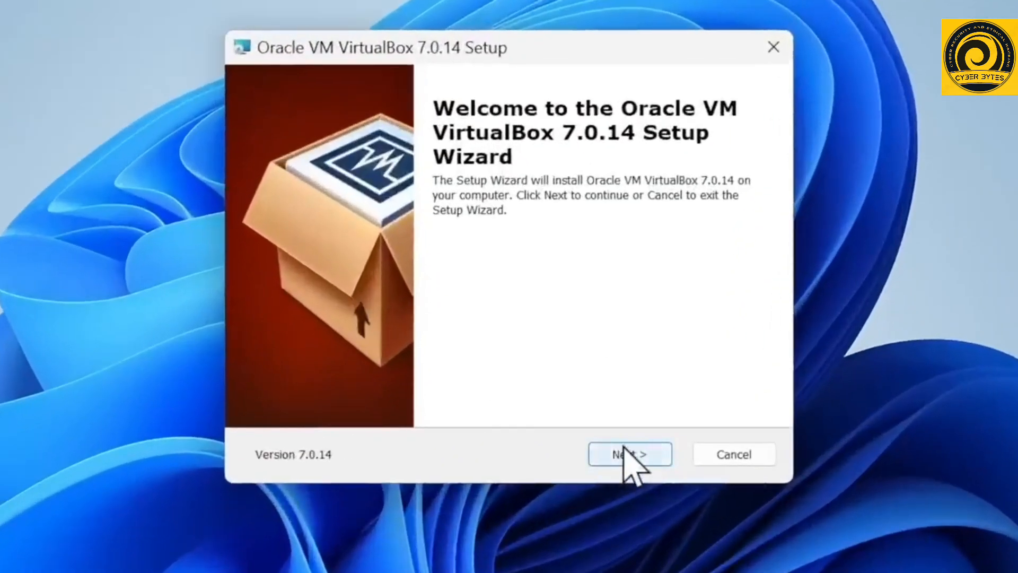
left_click(578, 383)
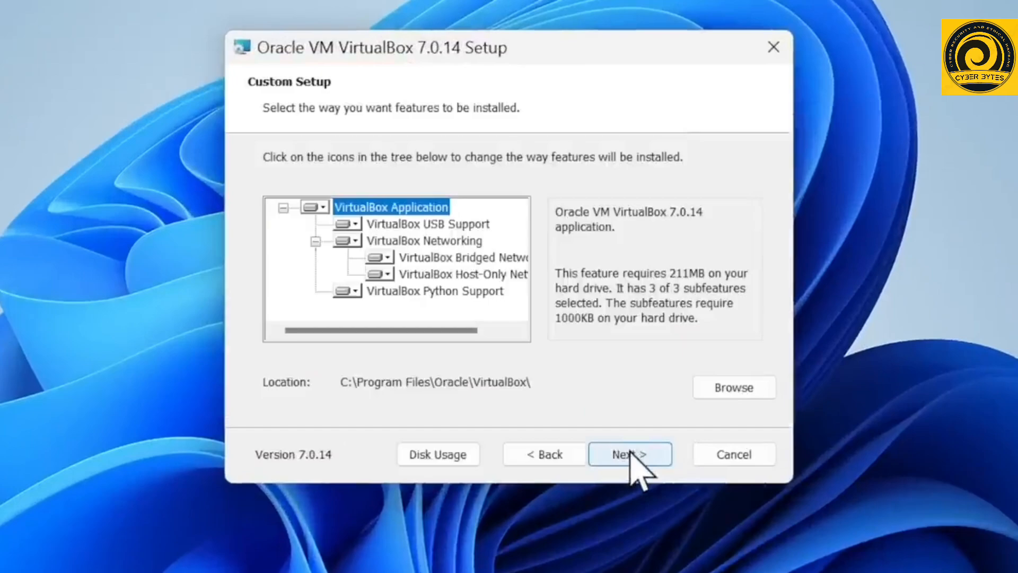
left_click(630, 454)
left_click(630, 454)
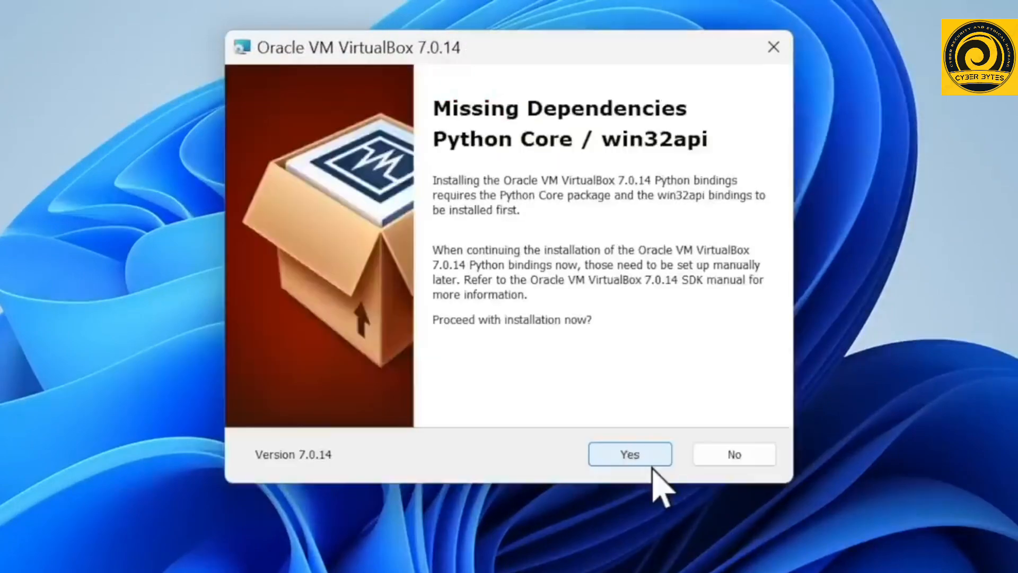
left_click(657, 455)
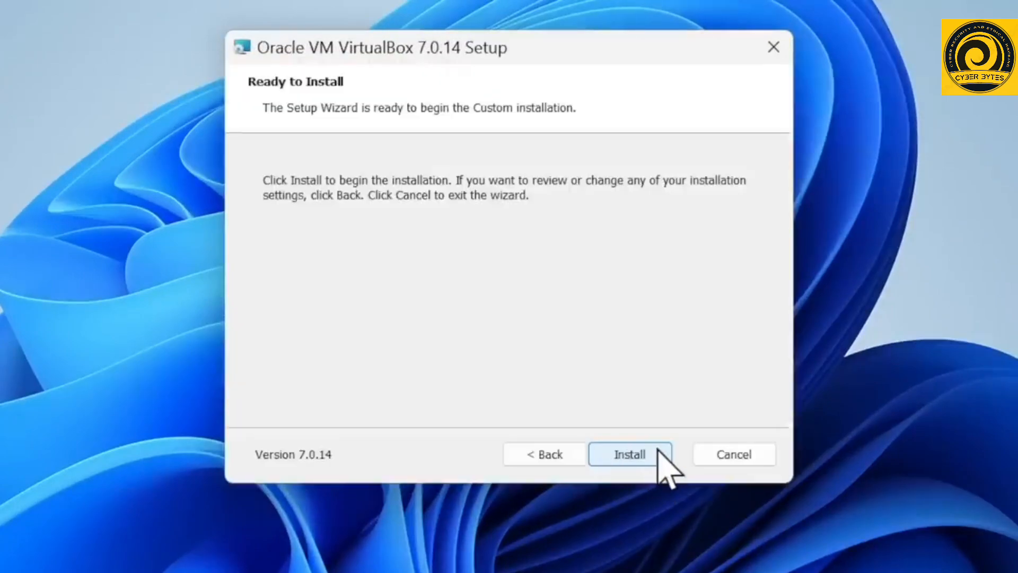
left_click(658, 452)
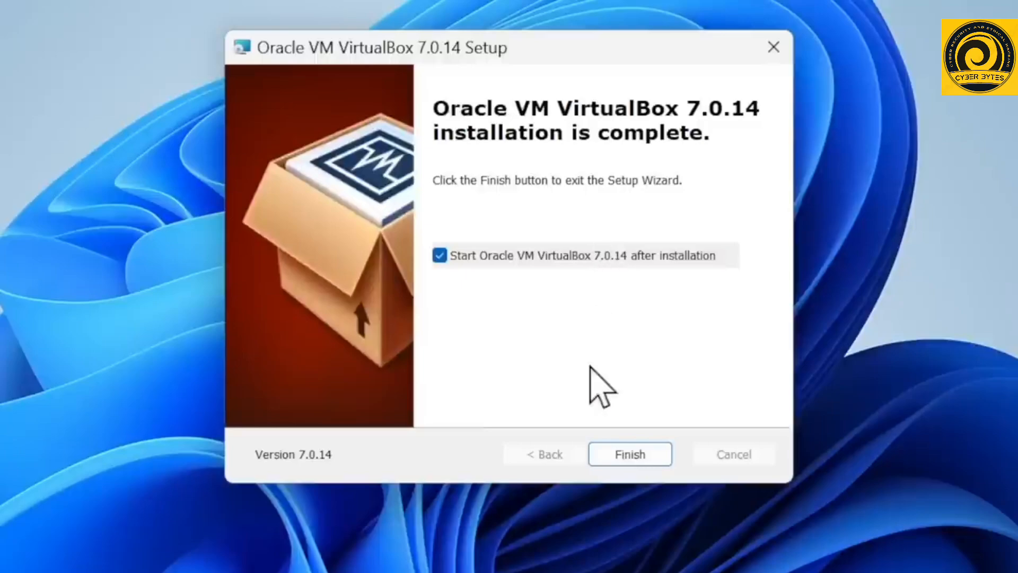
left_click(617, 455)
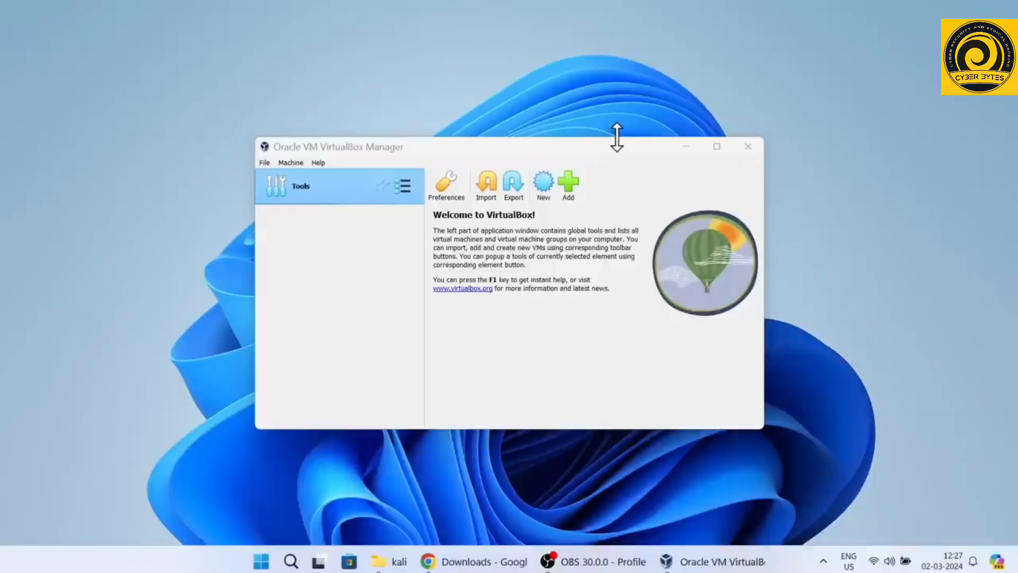
Stretch the VirtualBox Manager window's top edge up to the top of the screen
left_click_drag(696, 26, 716, 0)
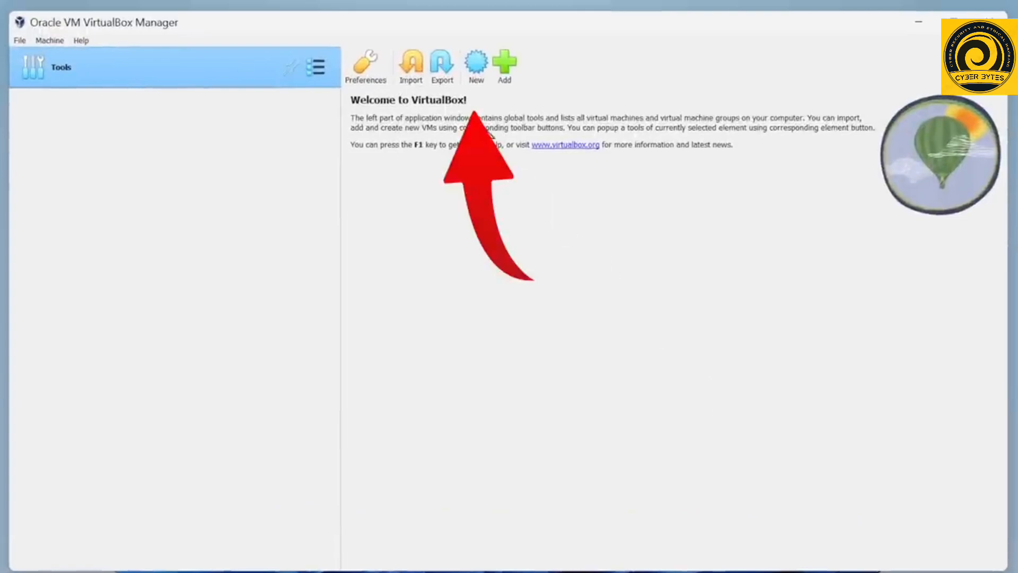
Create a new virtual machine named KaliLinux2024 with version Debian (64-bit)
left_click(468, 73)
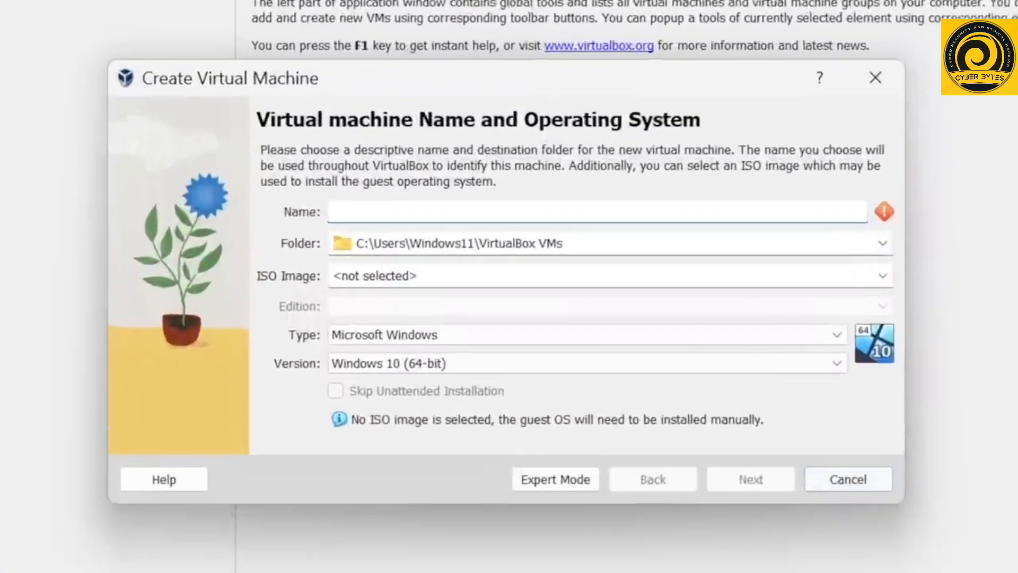
type("KaliLinux2024")
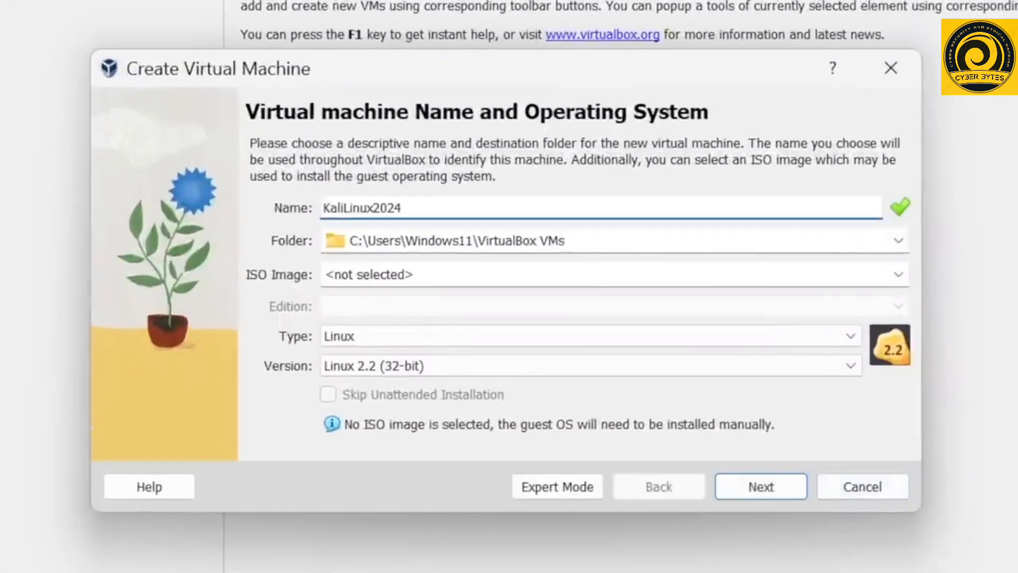
left_click(603, 242)
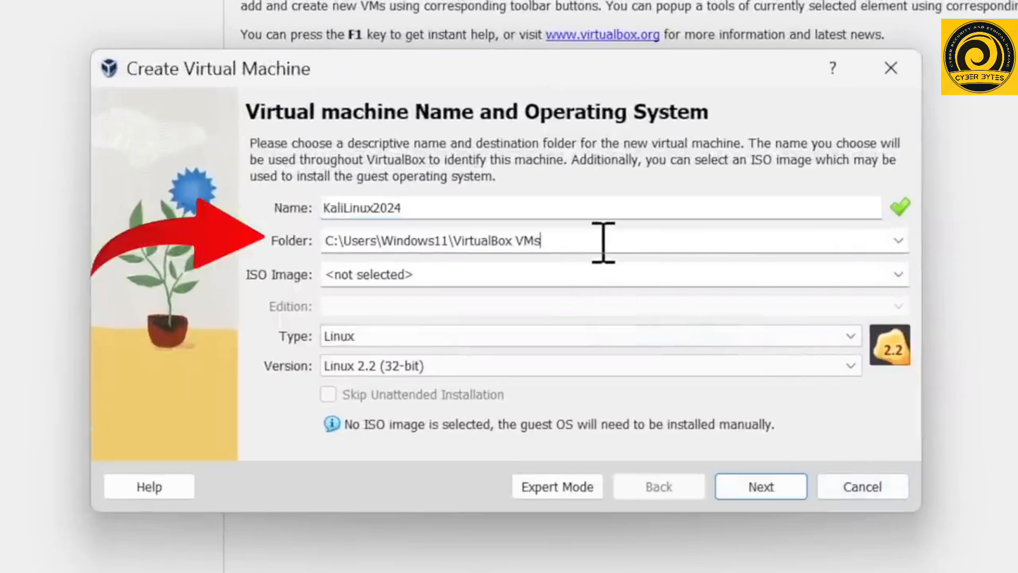
left_click_drag(645, 242, 324, 241)
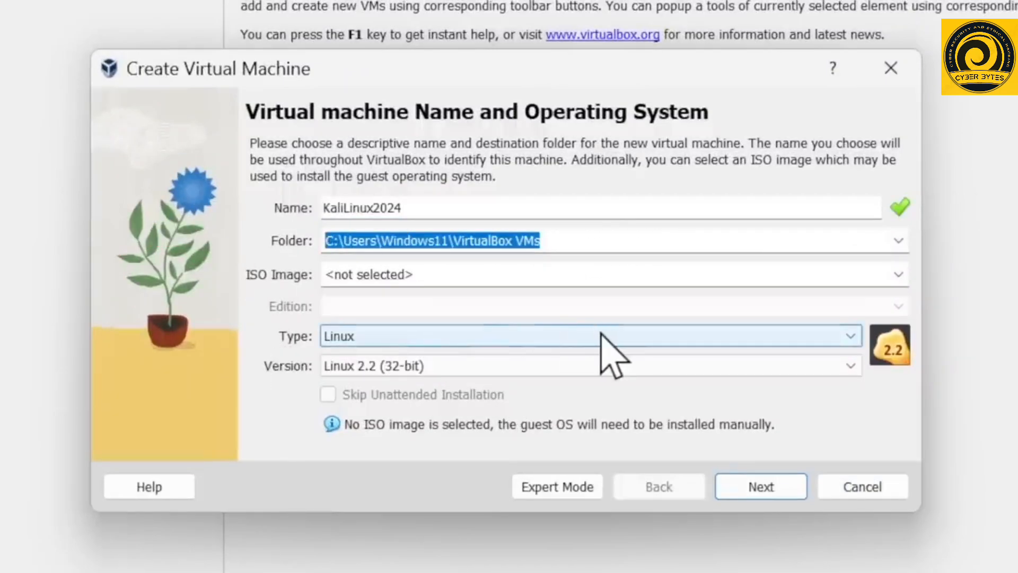
left_click(589, 366)
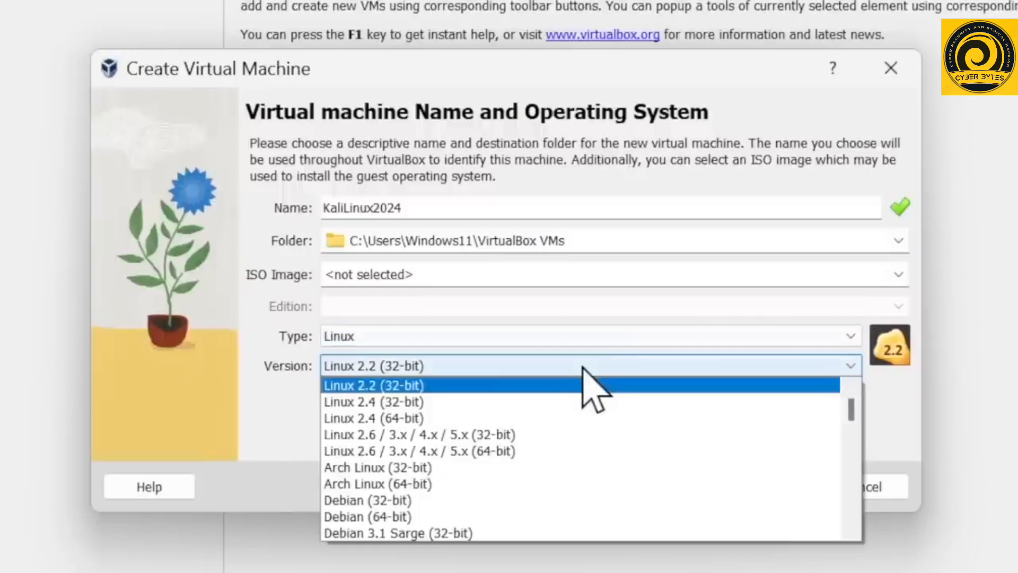
left_click(455, 517)
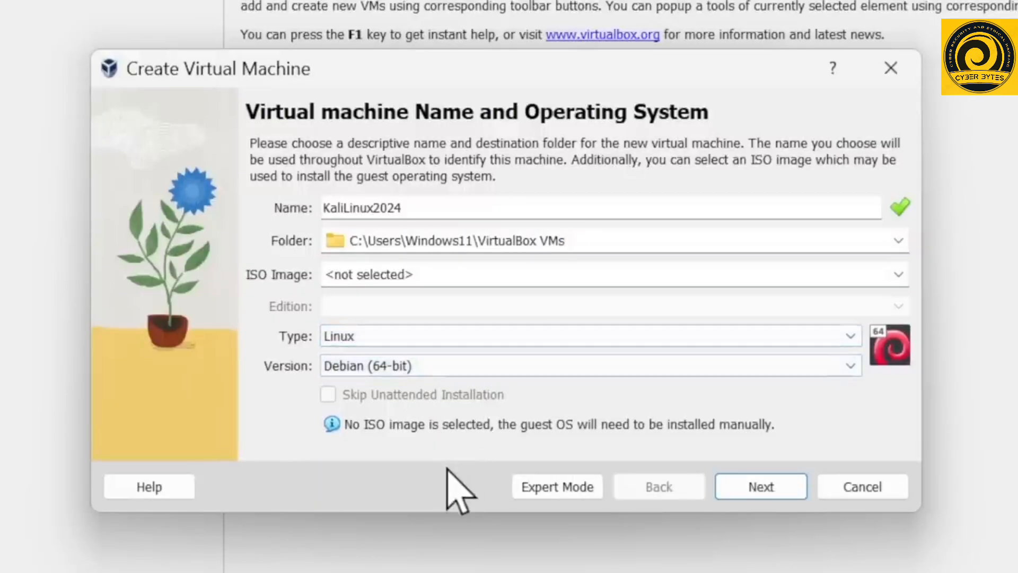
left_click(761, 486)
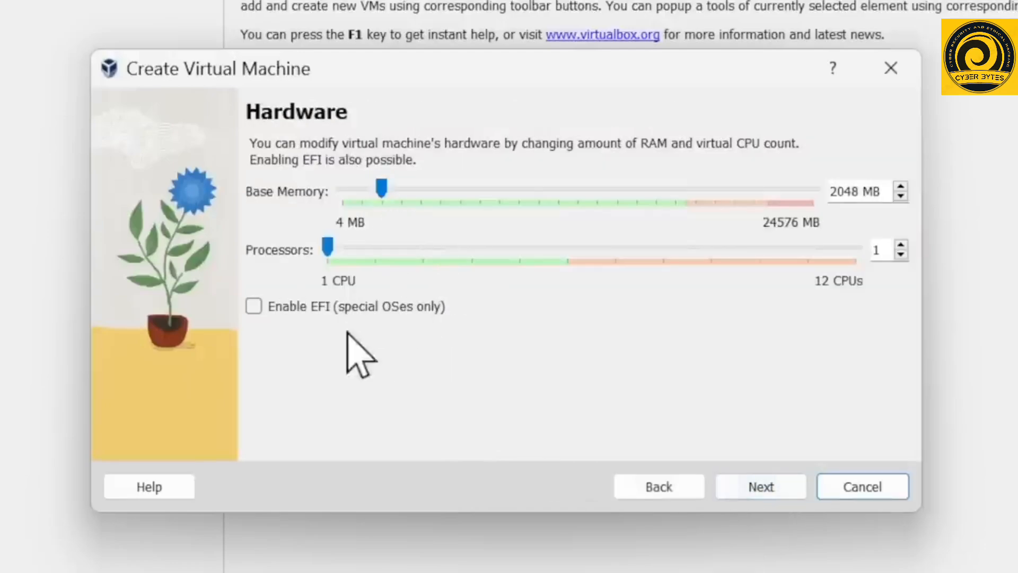
Give the machine 10535 MB base memory and 4 processors
left_click_drag(384, 192, 547, 215)
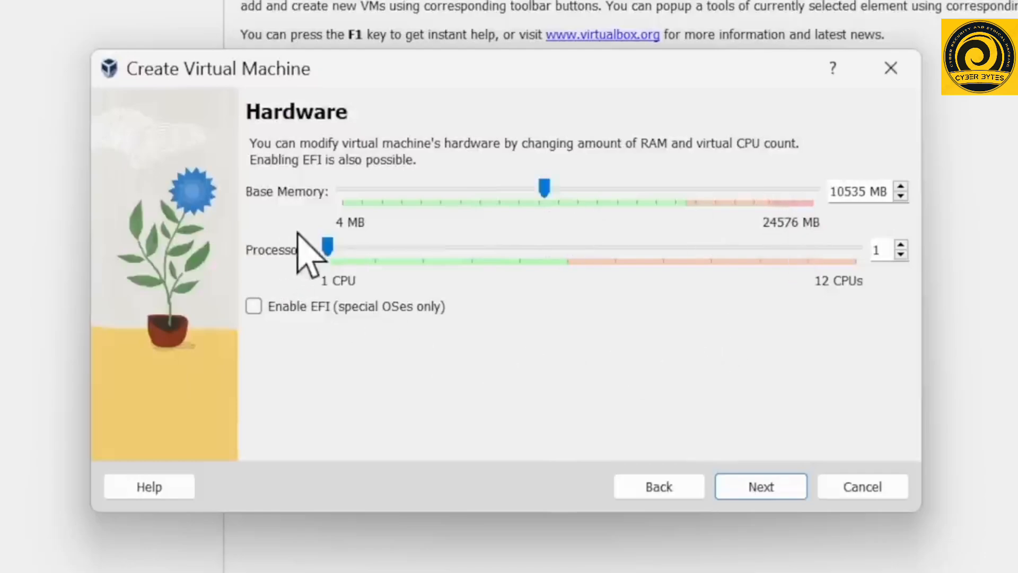
left_click_drag(328, 255, 464, 255)
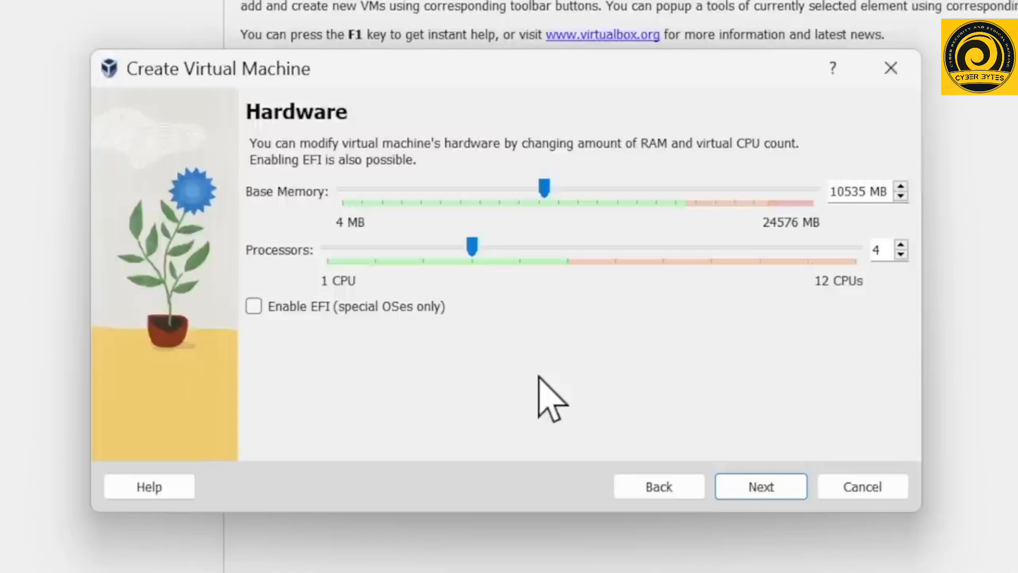
left_click(779, 496)
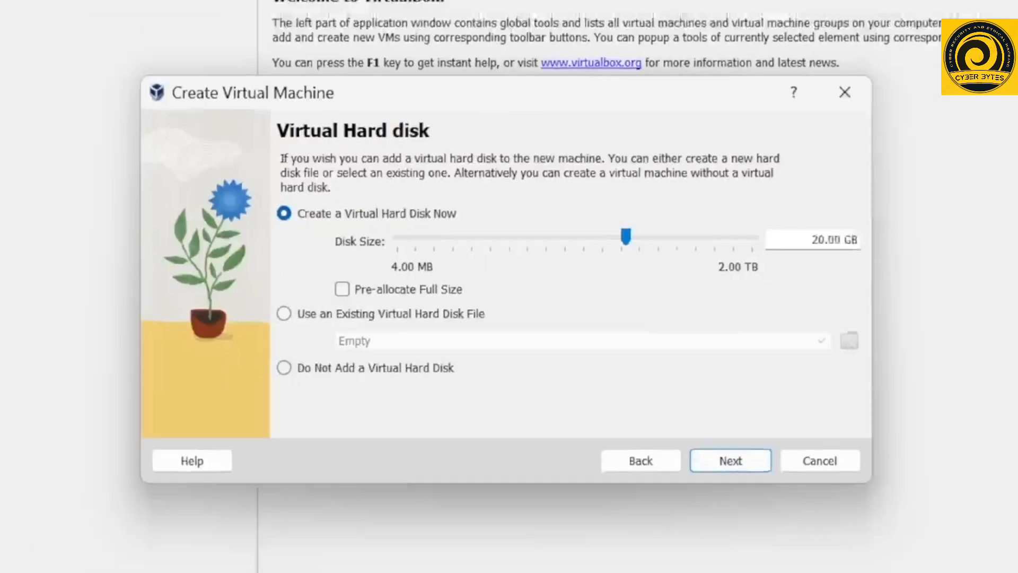
After checking free space on drive C:, give KaliLinux2024 a 53.58 GB virtual disk and finish
left_click(401, 563)
left_click(244, 155)
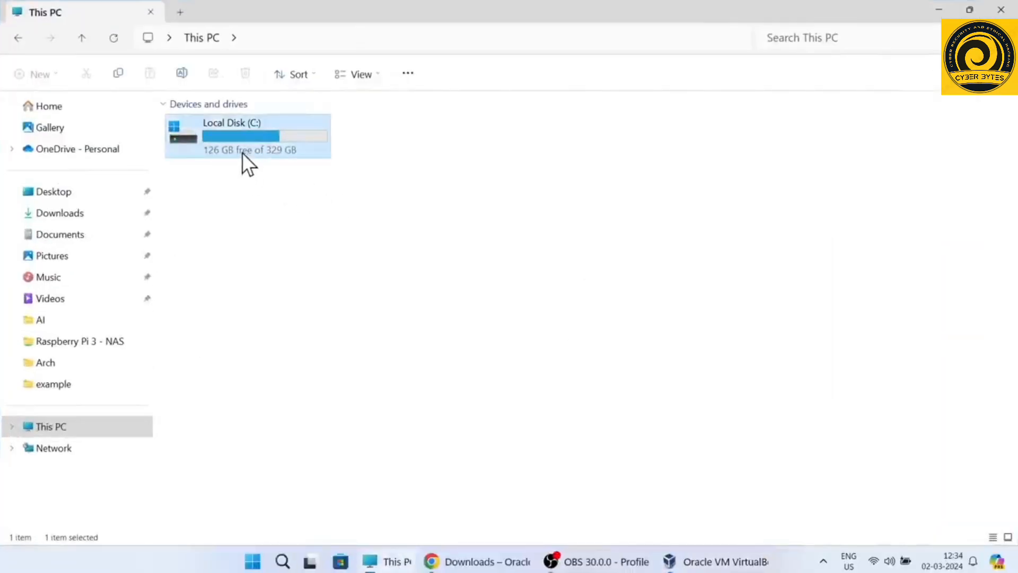
left_click(938, 10)
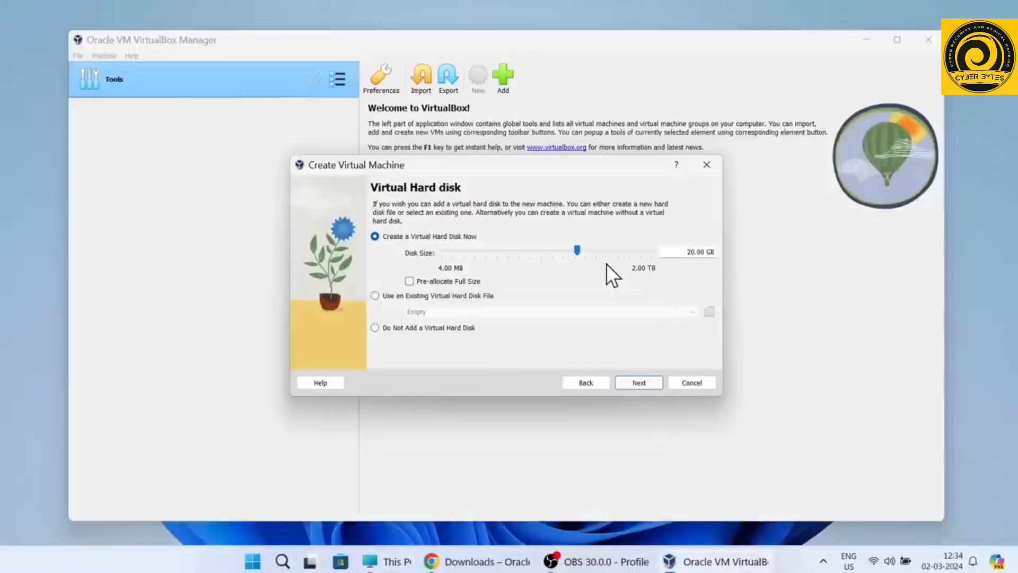
left_click_drag(579, 248, 590, 255)
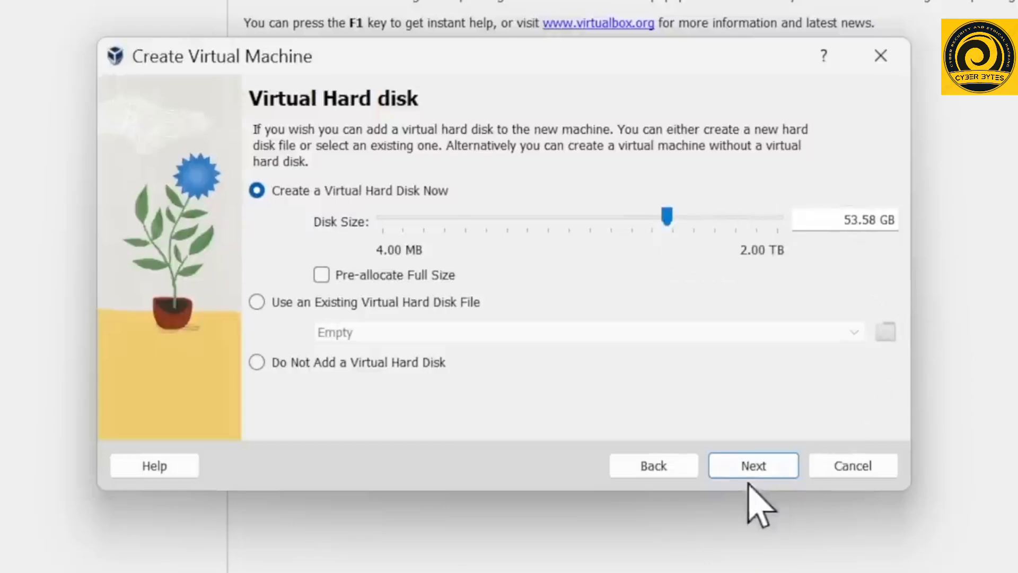
left_click(752, 467)
left_click(745, 469)
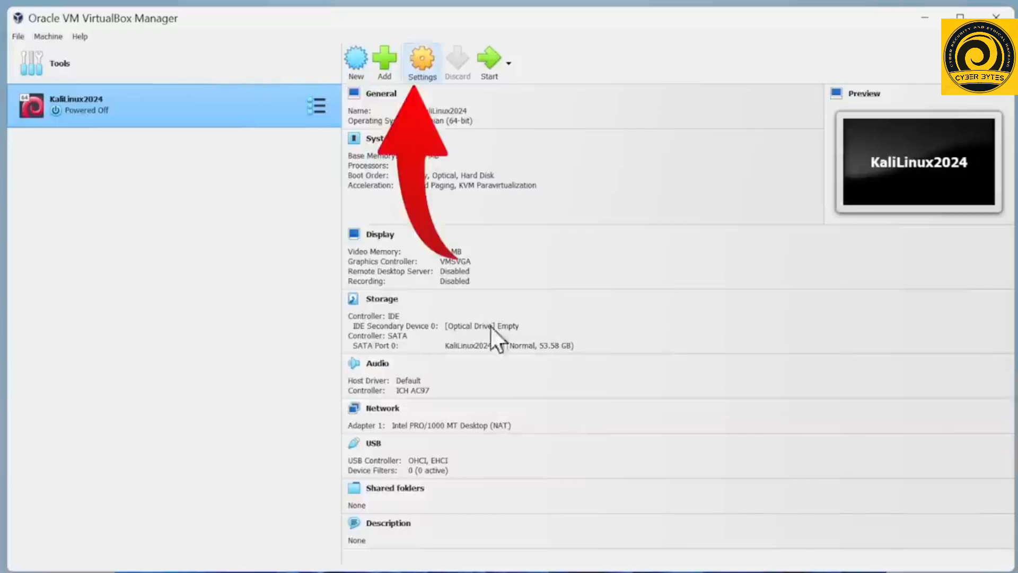
In KaliLinux2024's Advanced settings, set Shared Clipboard to Bidirectional and leave Drag'n'Drop Disabled
left_click(422, 62)
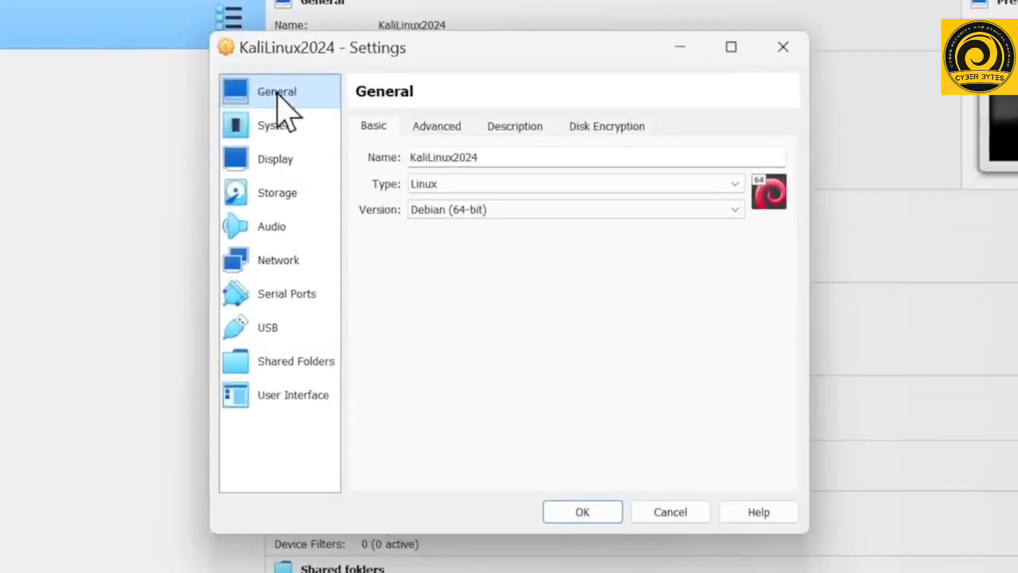
left_click(452, 126)
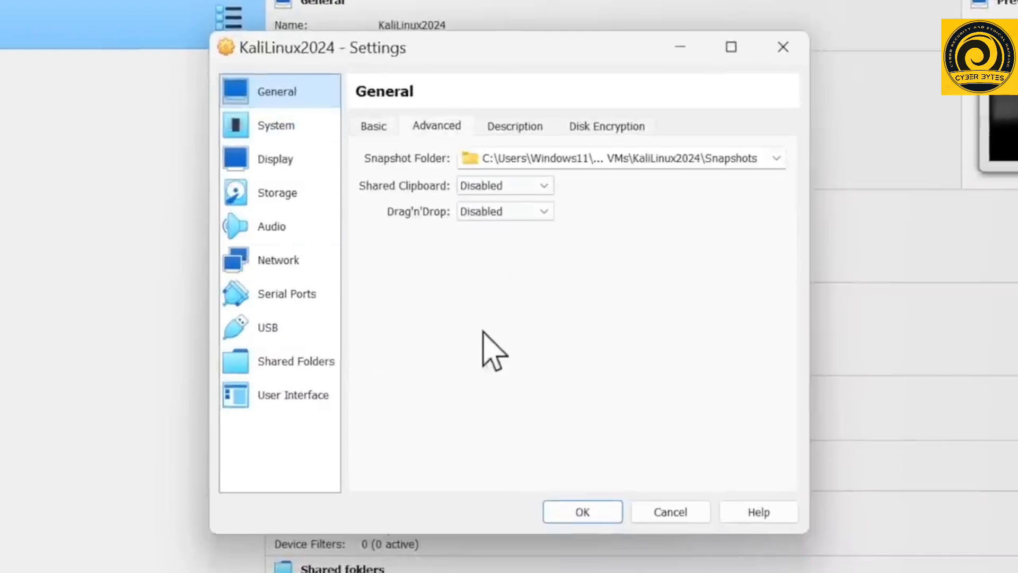
left_click(517, 190)
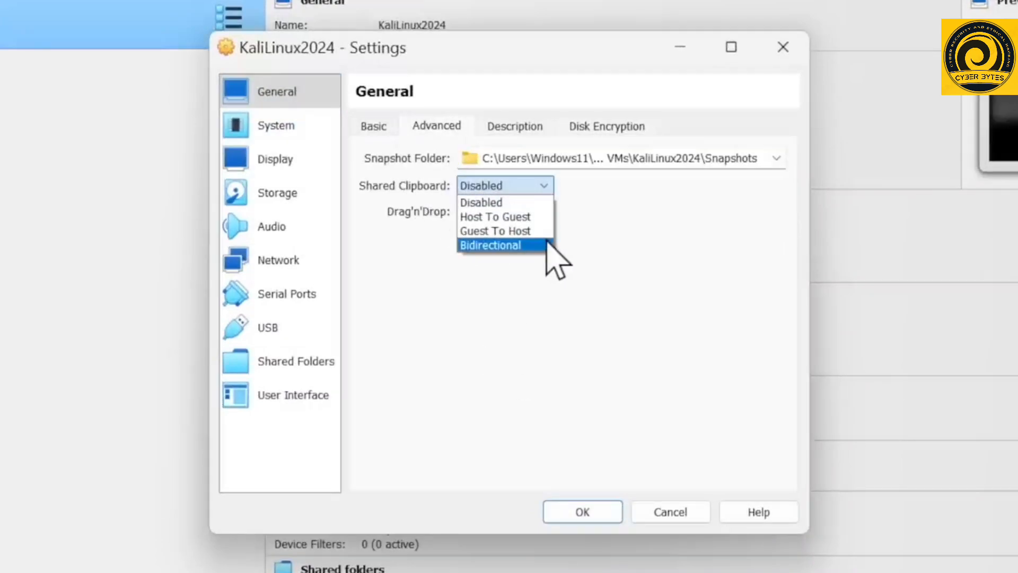
left_click(549, 244)
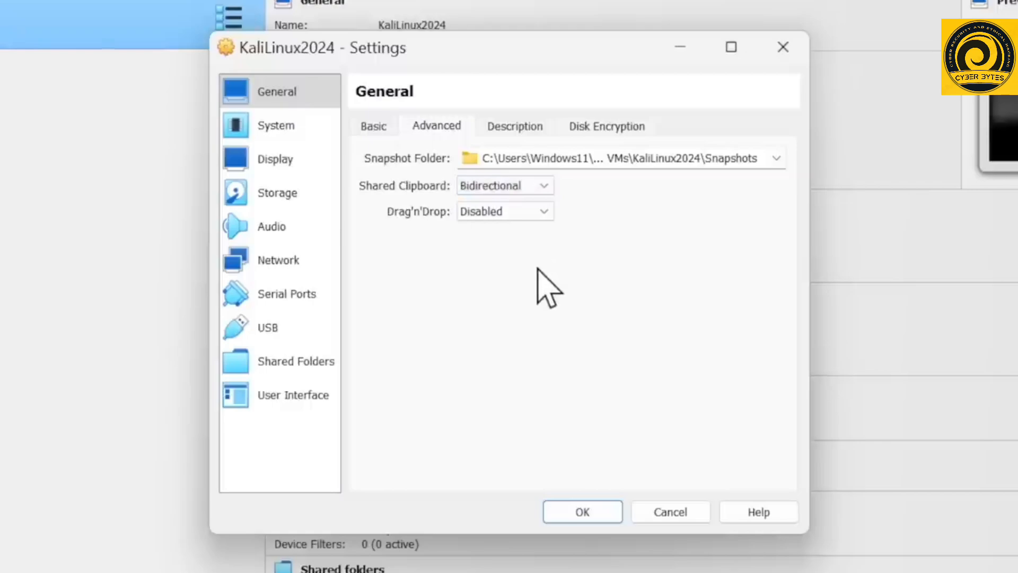
left_click(535, 211)
left_click(512, 227)
left_click(533, 213)
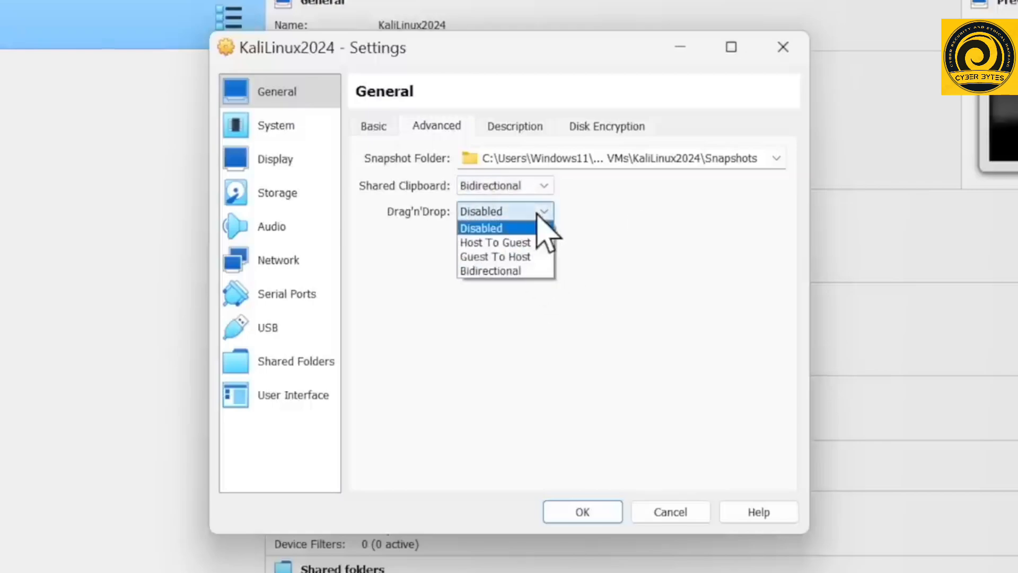
left_click(536, 228)
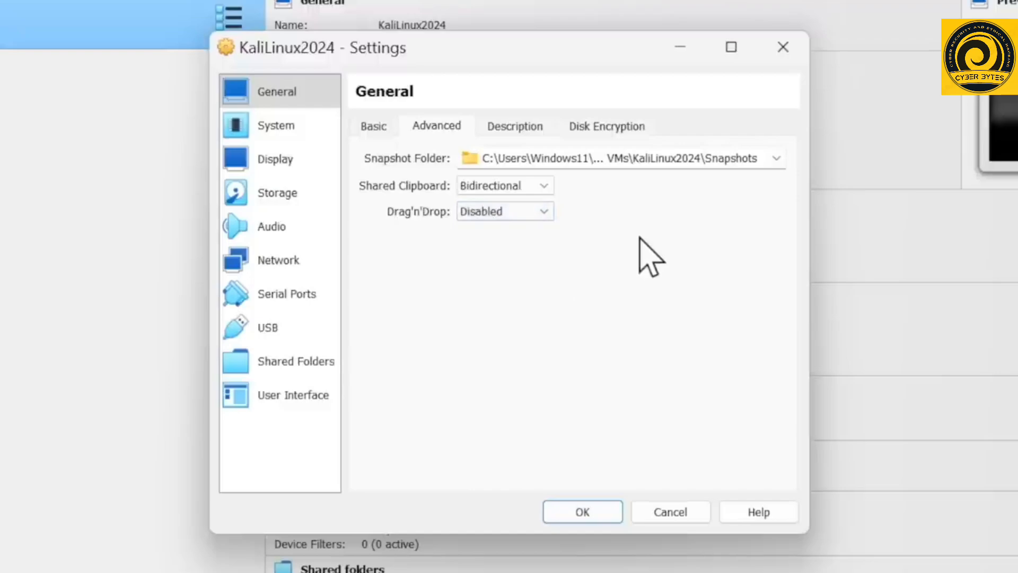
left_click(260, 162)
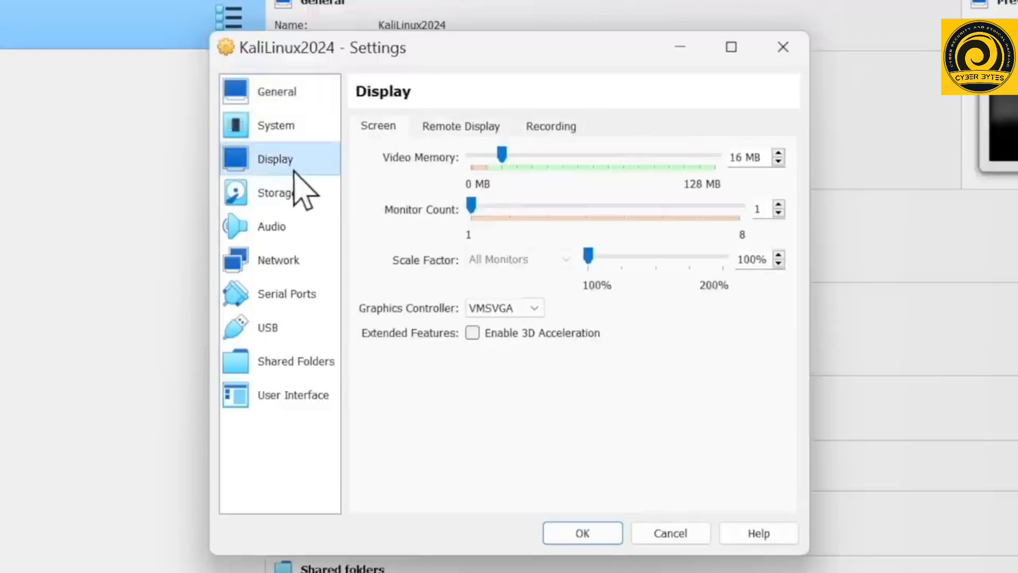
Set video memory to 128 MB, keep the VMSVGA controller, and enable 3D acceleration
left_click(501, 155)
left_click_drag(499, 156, 739, 159)
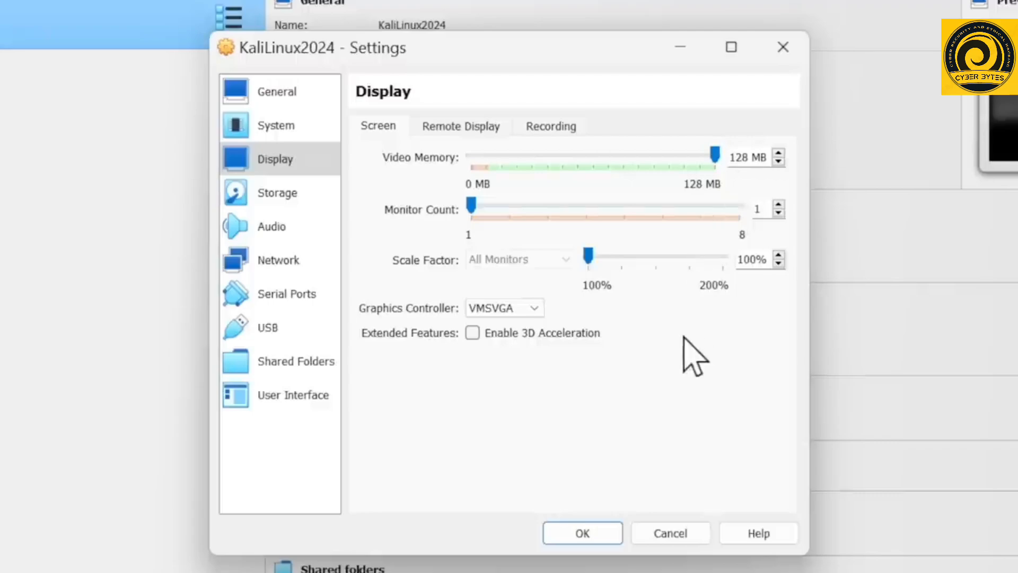
left_click(501, 307)
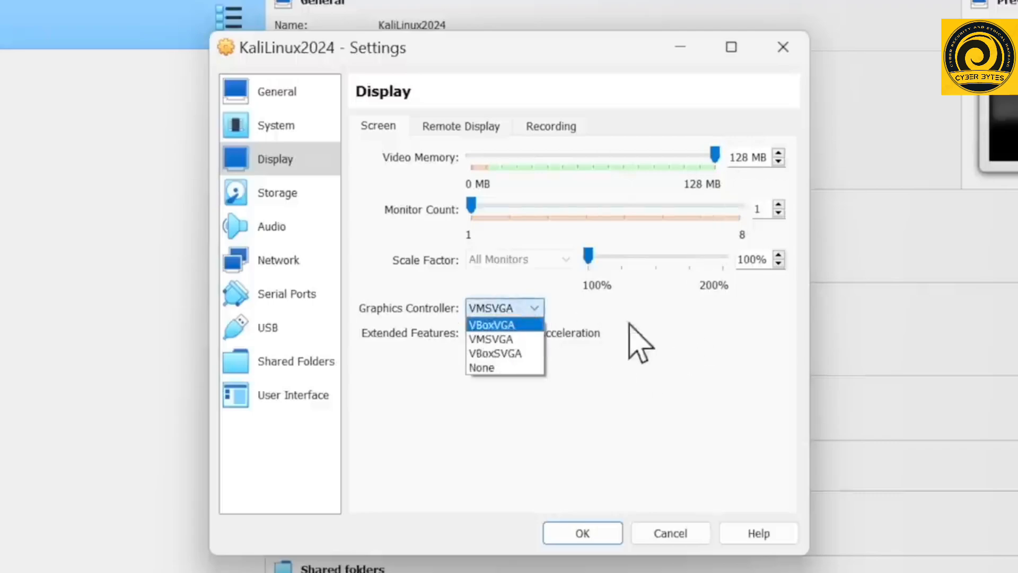
left_click(629, 345)
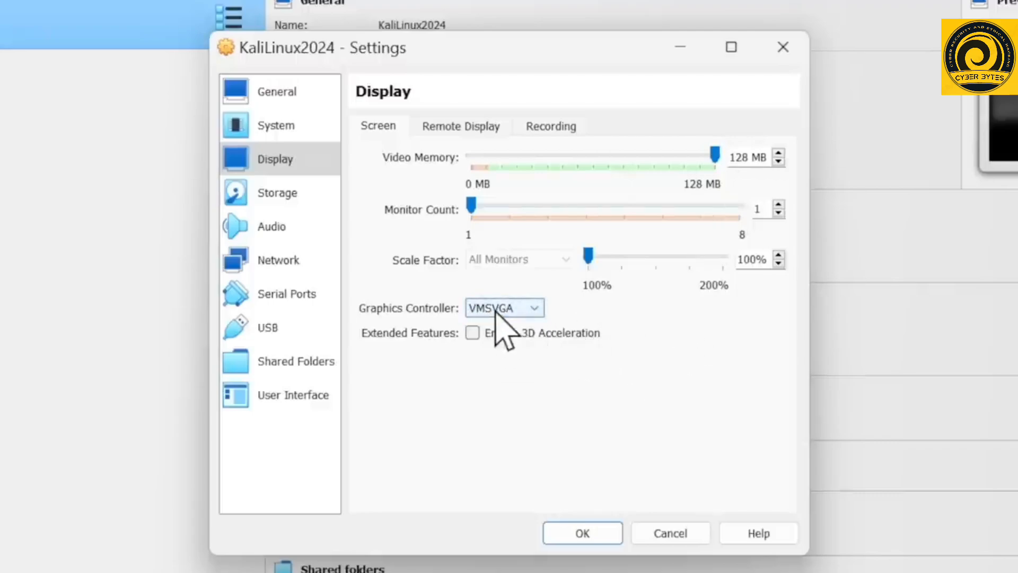
left_click(472, 333)
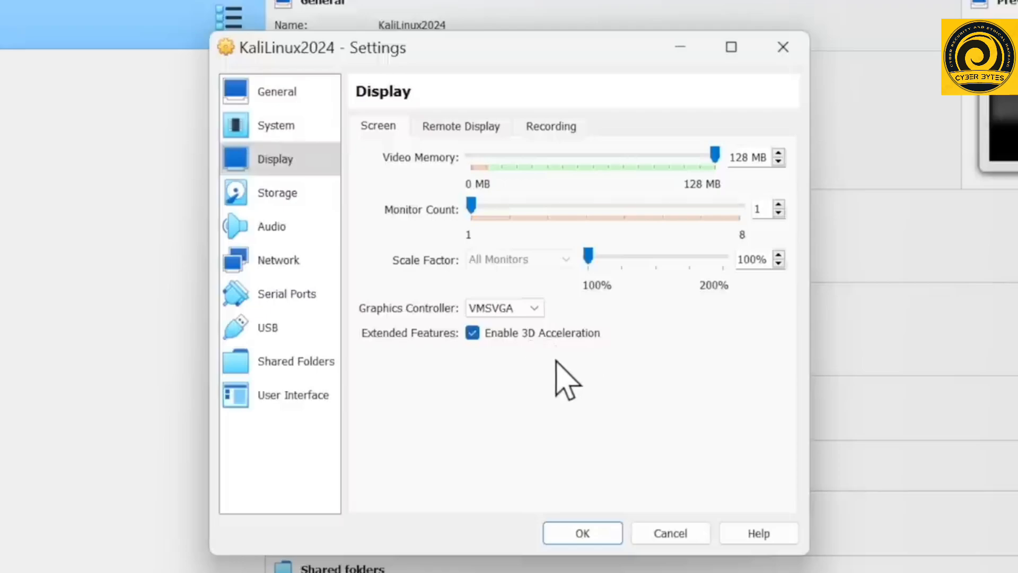
left_click(280, 193)
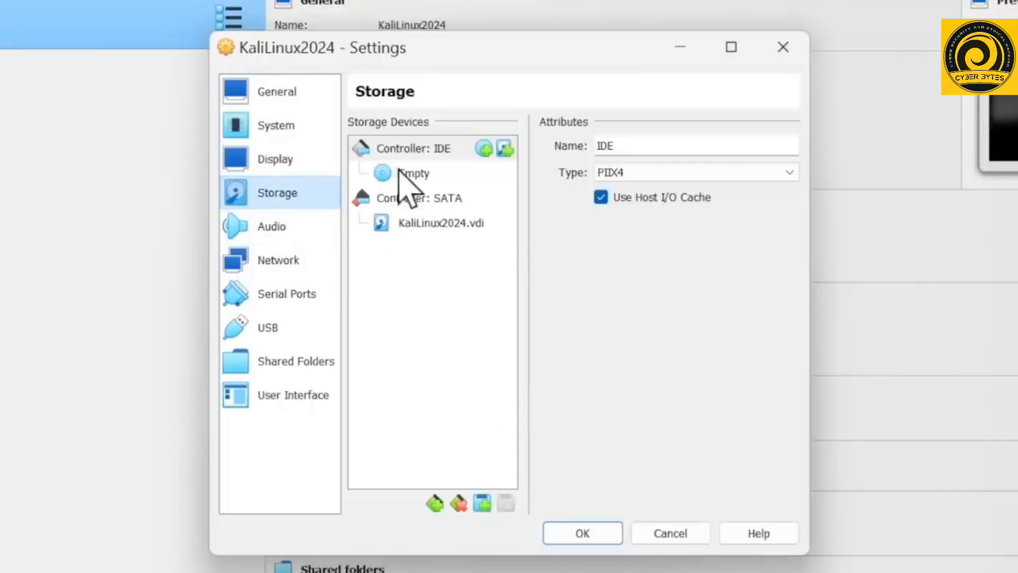
Load kali-linux-2024.1-installer-amd64.iso from Documents\kali into the empty optical drive
left_click(439, 179)
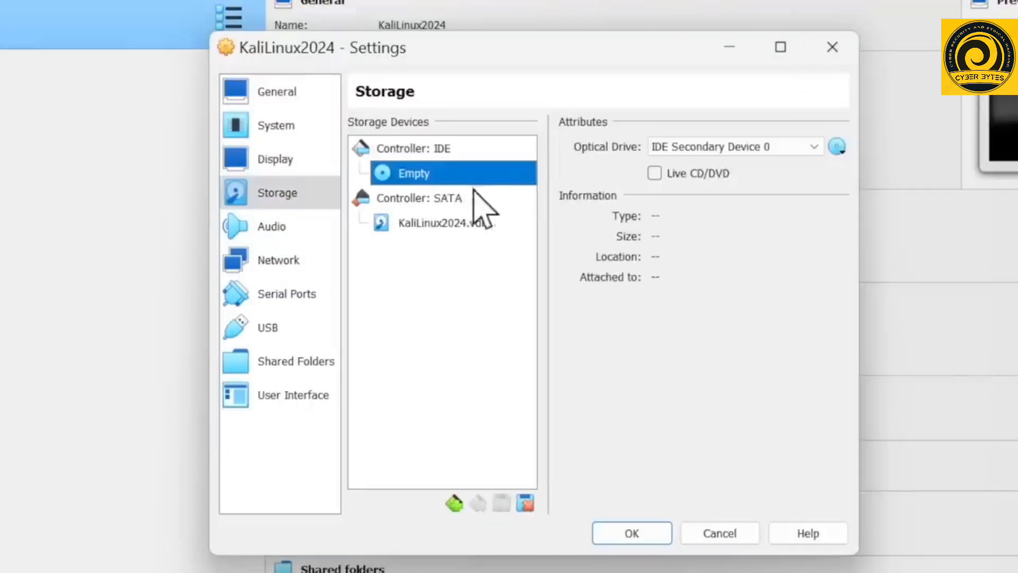
left_click(839, 149)
left_click(855, 192)
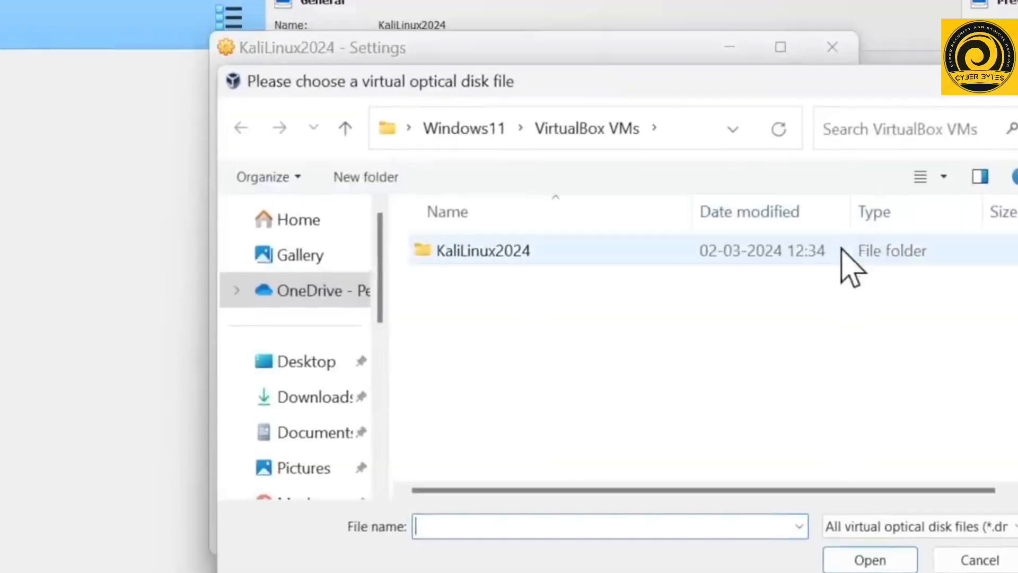
left_click(296, 433)
double_click(525, 249)
left_click_drag(692, 211, 804, 211)
left_click(723, 254)
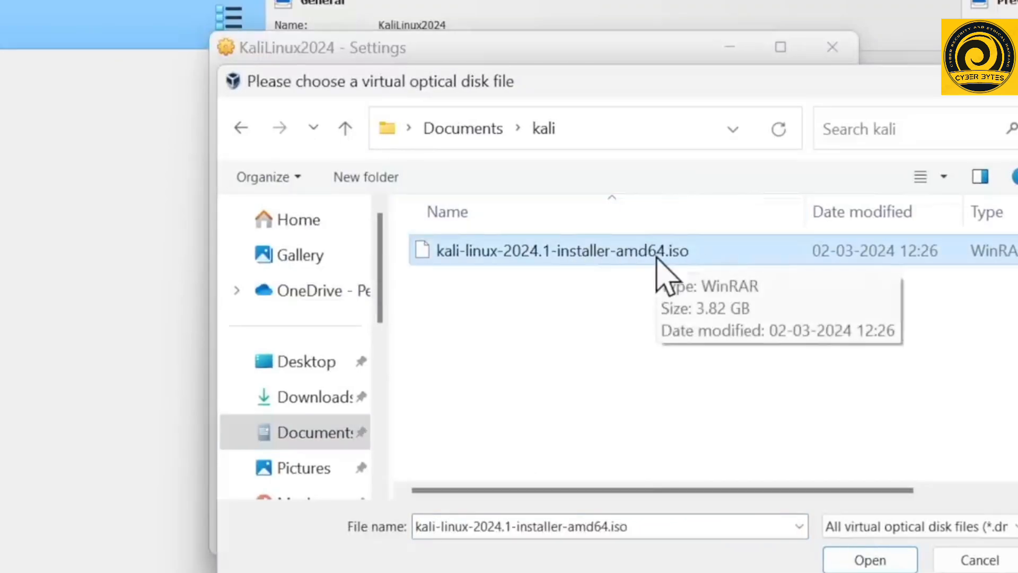
left_click(867, 559)
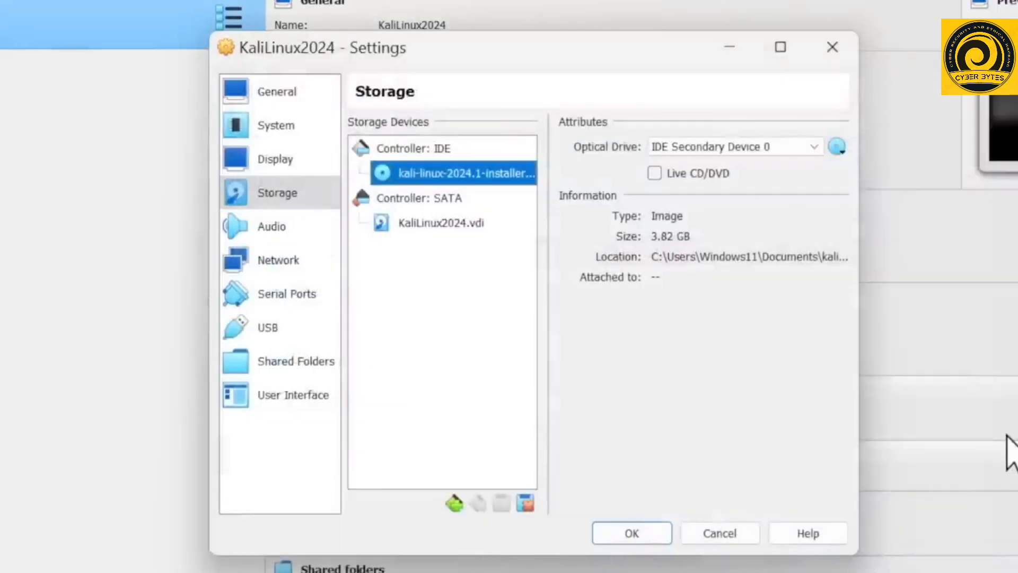
Attach network Adapter 1 as a Bridged Adapter on the Realtek RTL8852AE WiFi and save the settings
left_click(266, 265)
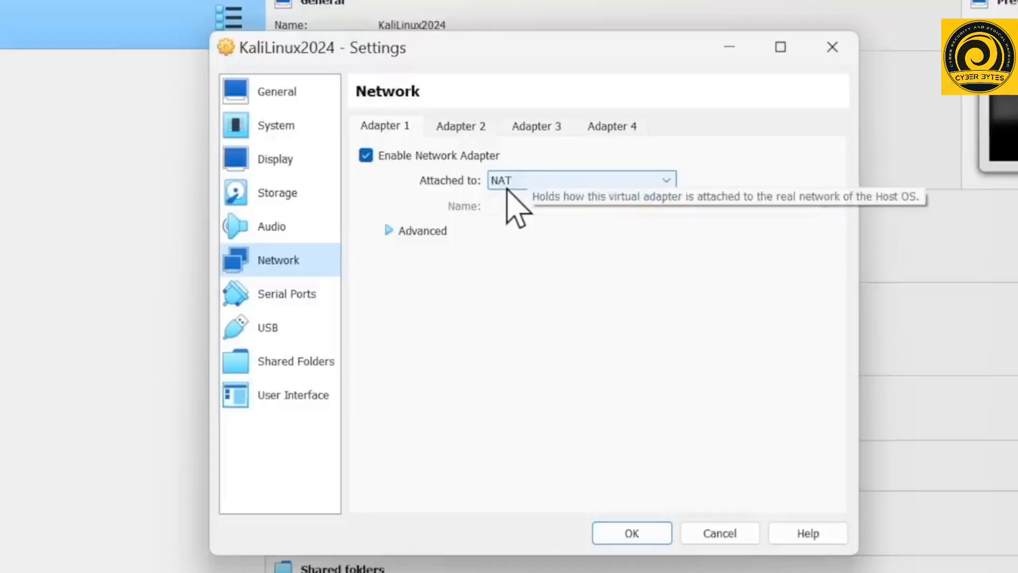
left_click(558, 180)
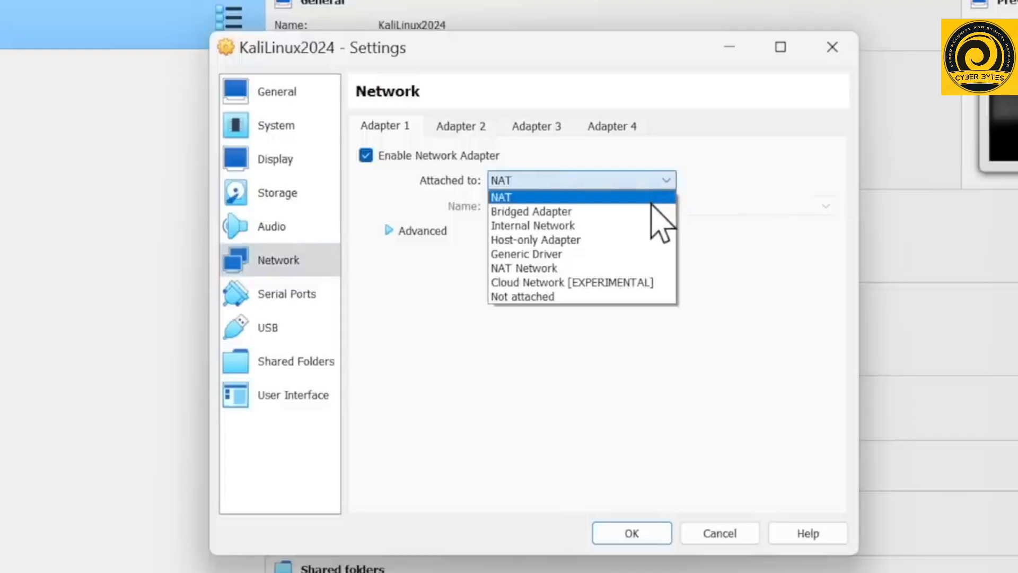
left_click(653, 211)
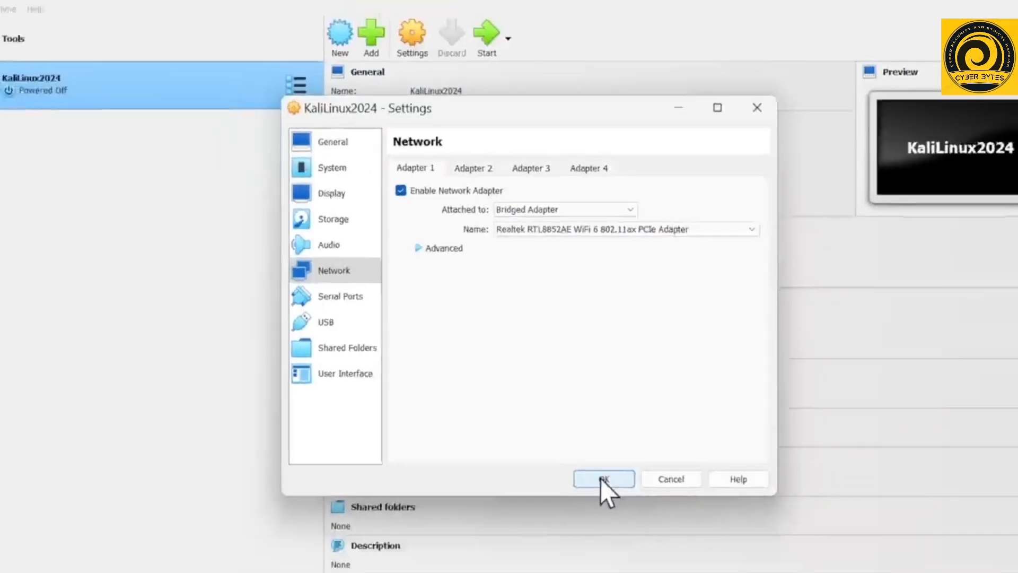
left_click(601, 478)
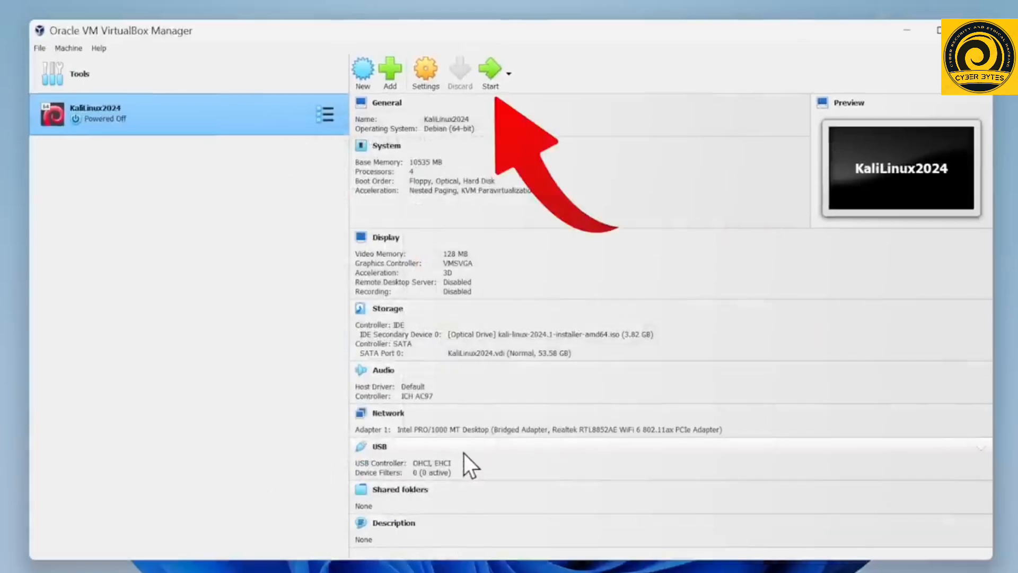
Start KaliLinux2024, let it capture keyboard and mouse, and halt the installer menu countdown
left_click(494, 72)
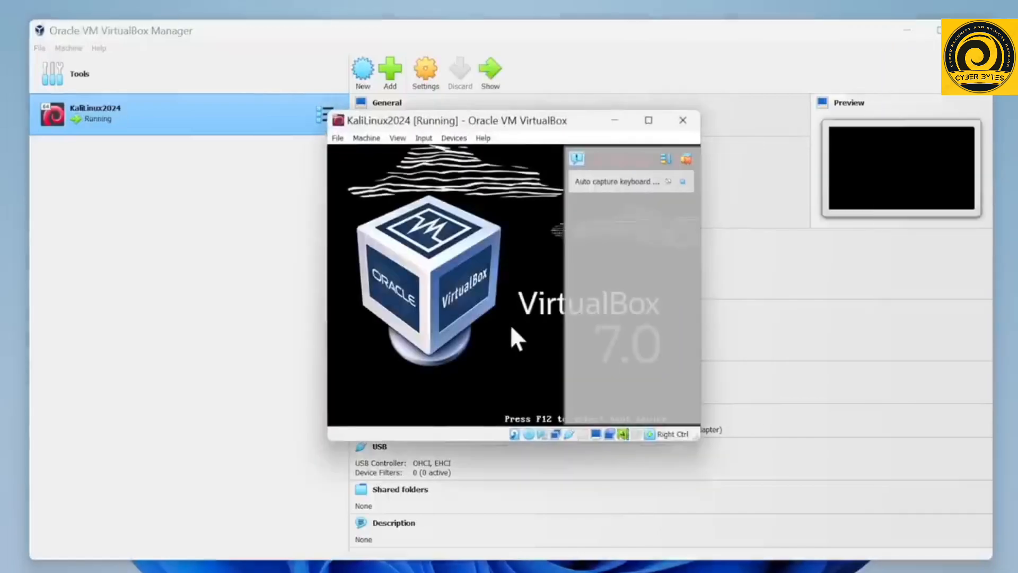
left_click(667, 179)
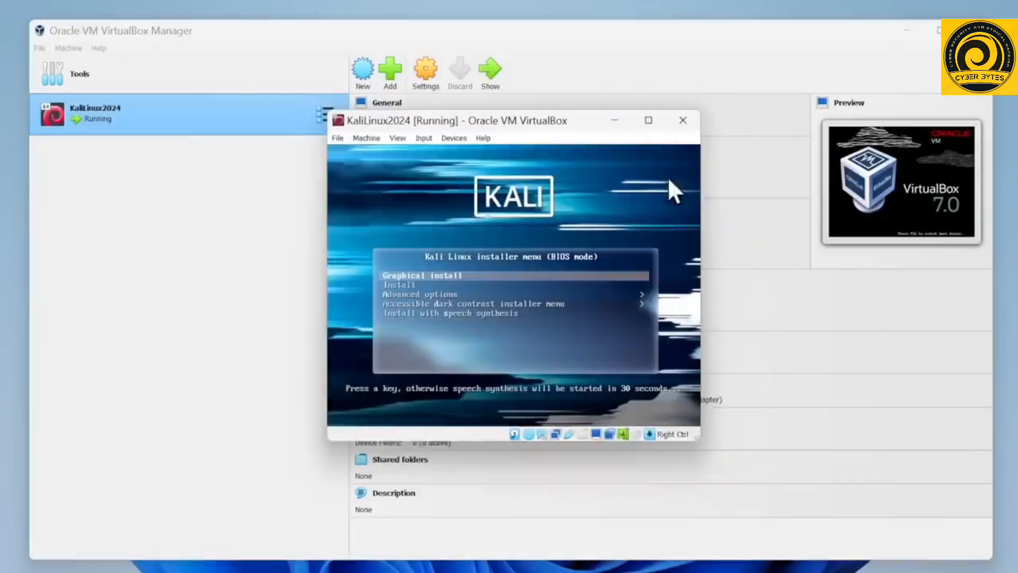
left_click(581, 187)
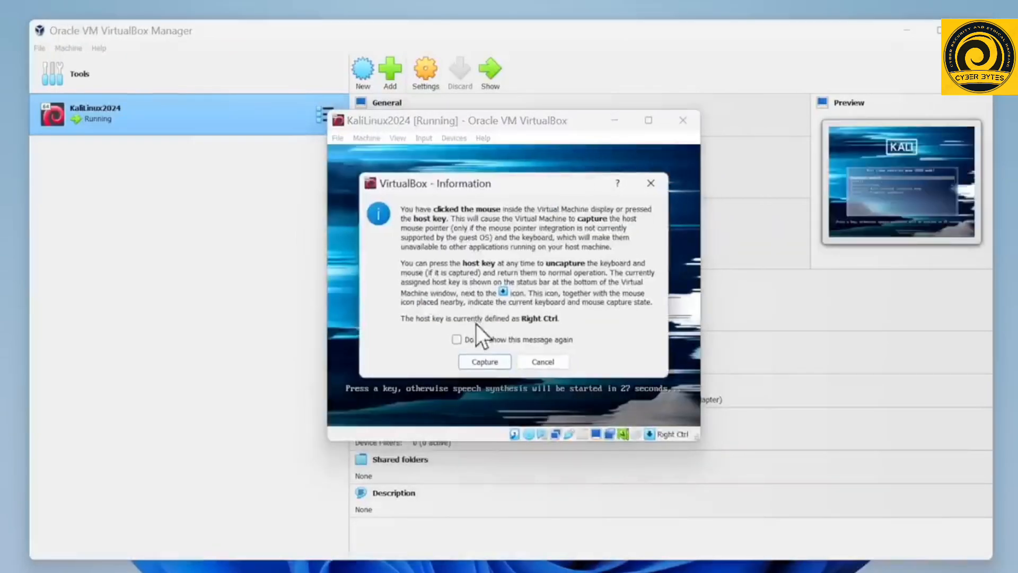
left_click(485, 362)
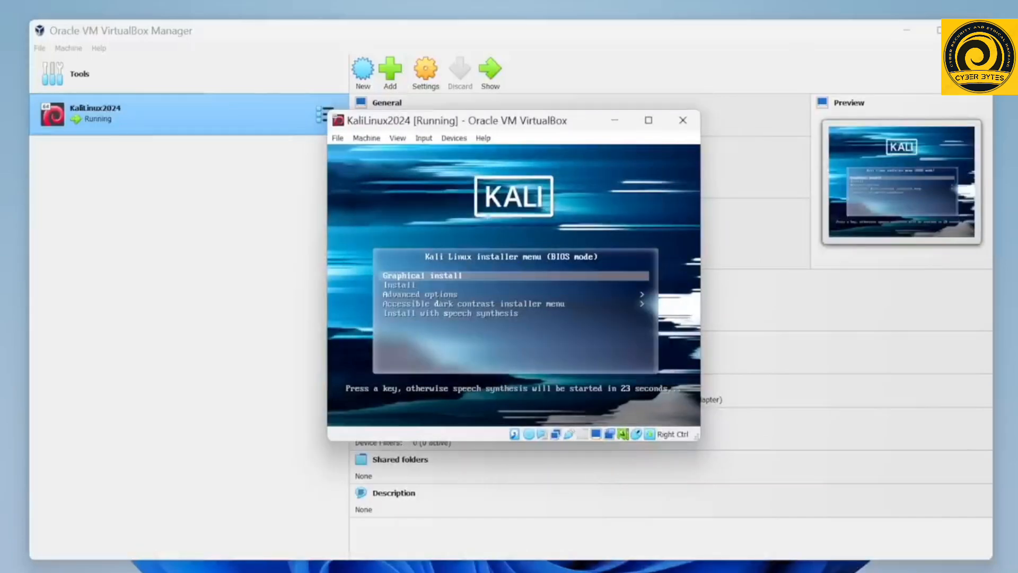
key("Down")
key("Up")
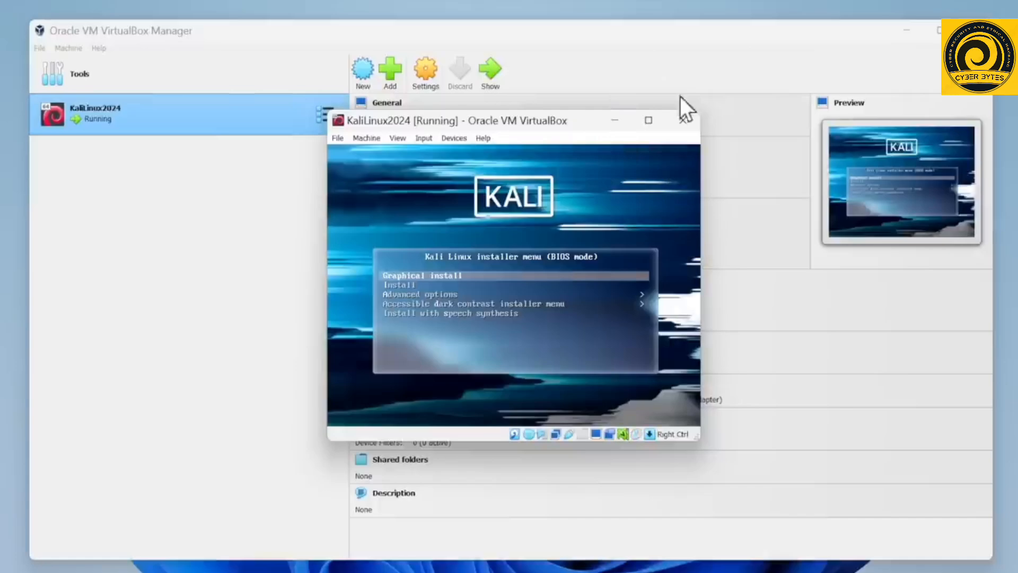
Minimize VirtualBox Manager and maximize the Kali VM window on the installer menu
left_click(907, 31)
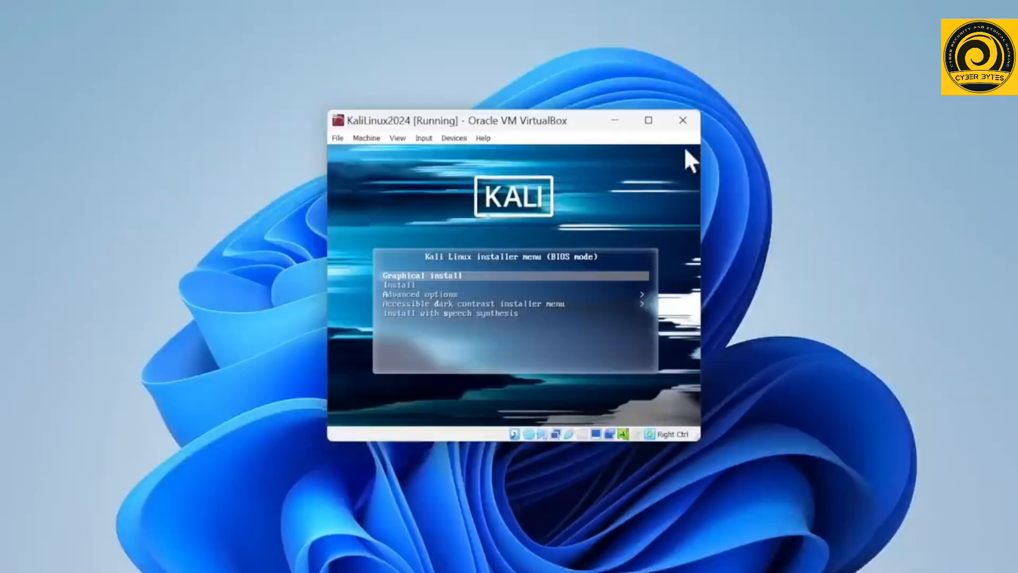
left_click(649, 120)
key("Down")
Launch Graphical install and choose English, location India and the American English keymap
key("Up")
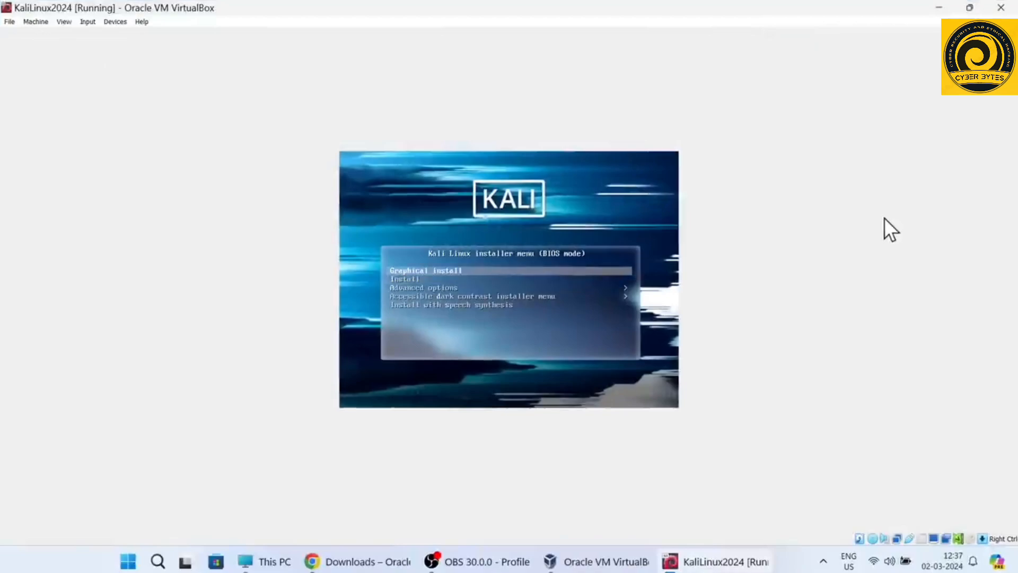
key("Return")
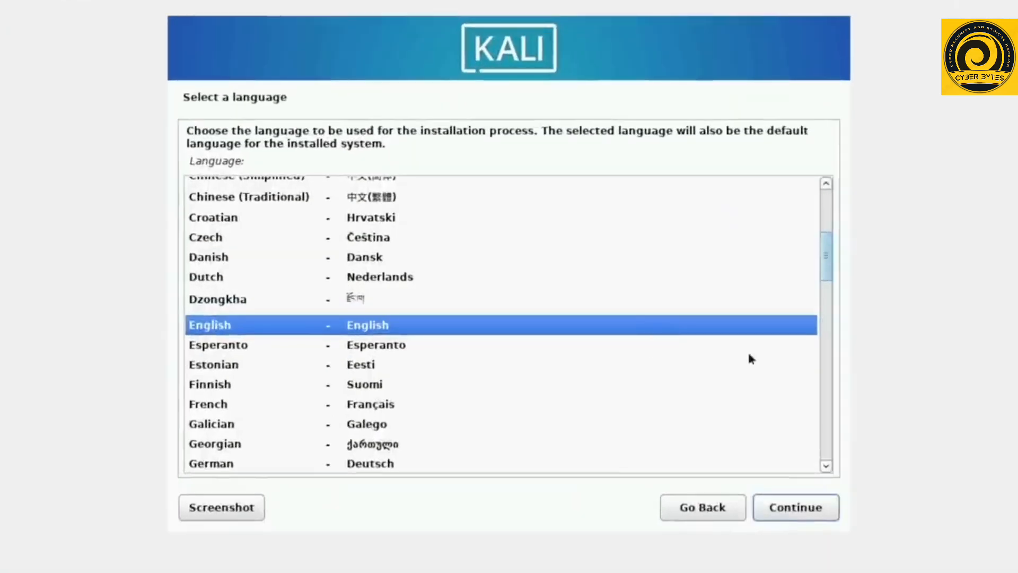
left_click(826, 513)
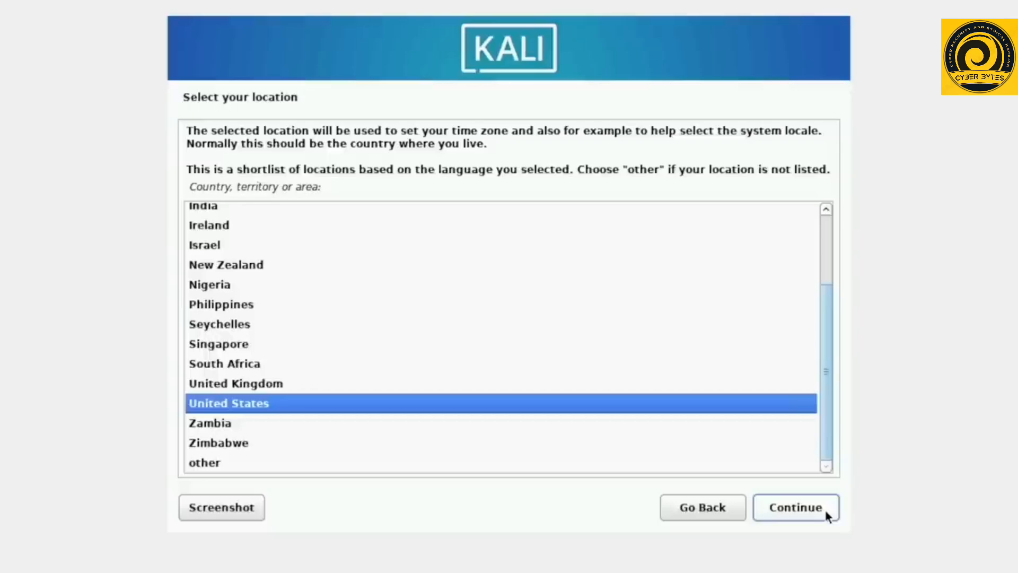
key("Up")
key("Up")
key("Up")
key("Up")
key("Up")
key("Up")
key("Up")
key("Up")
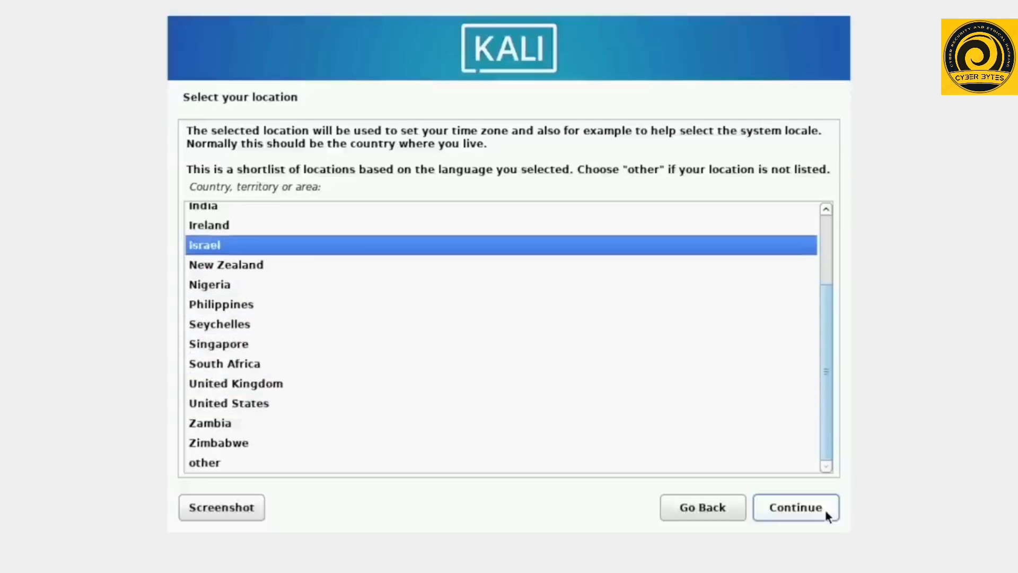
key("Up")
key("Up")
left_click(826, 510)
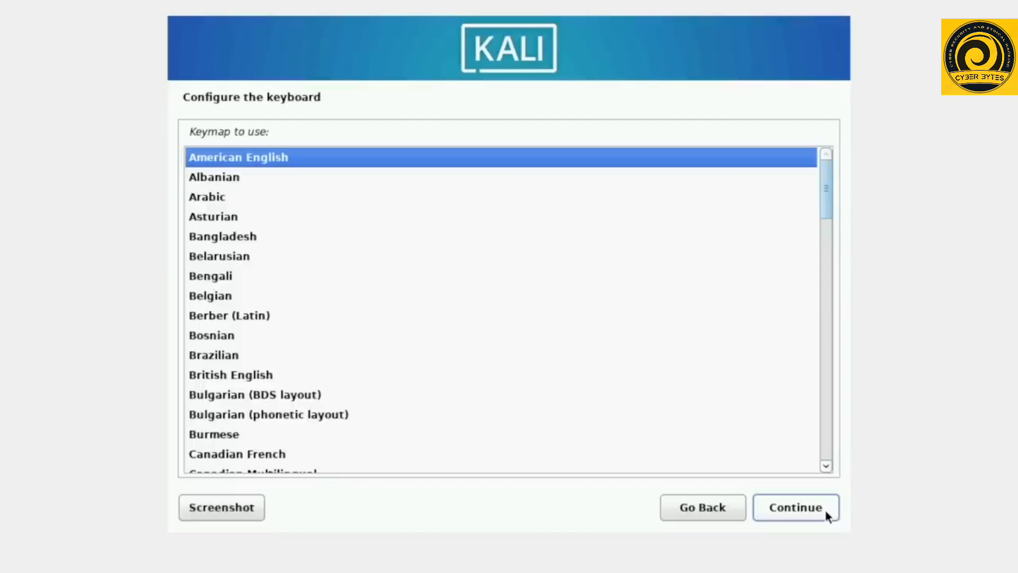
left_click(825, 510)
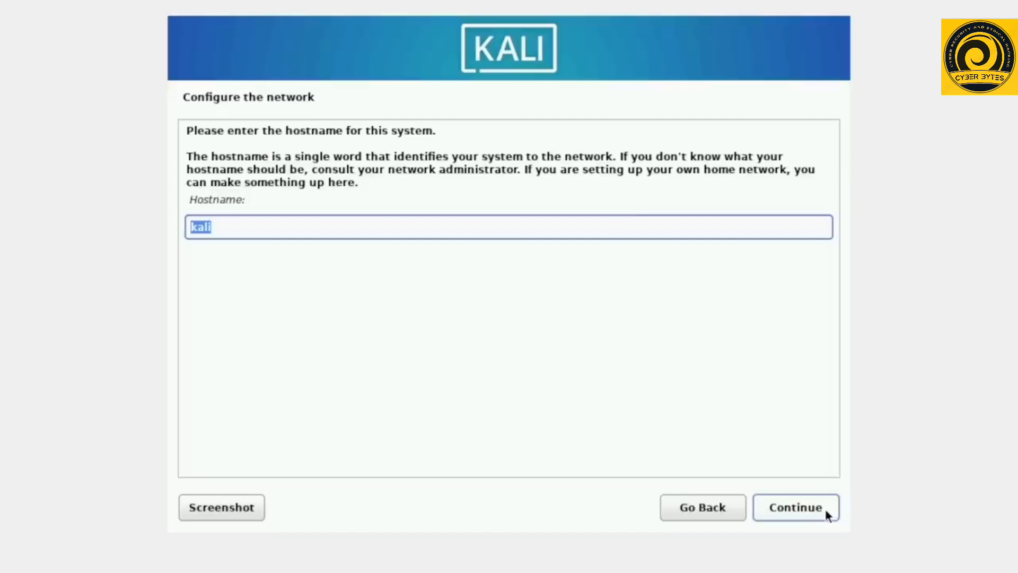
Keep 'kali' as the hostname and leave the domain name empty
left_click(664, 227)
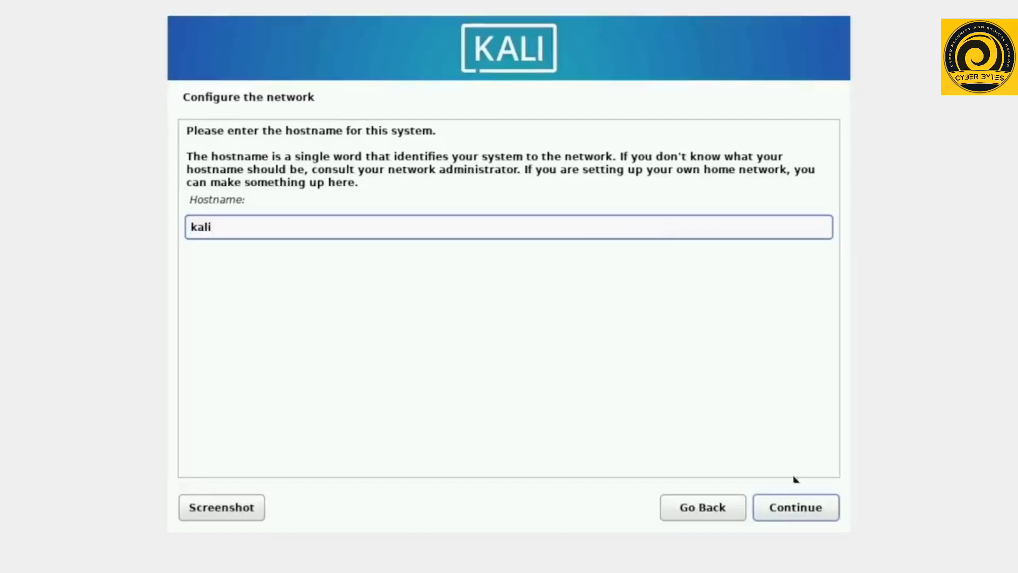
left_click(813, 515)
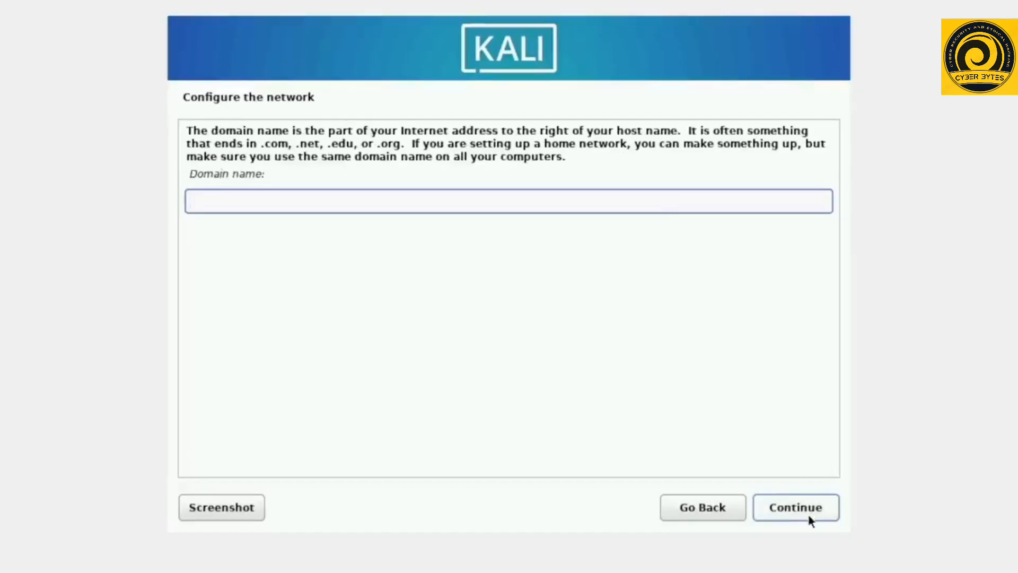
left_click(811, 514)
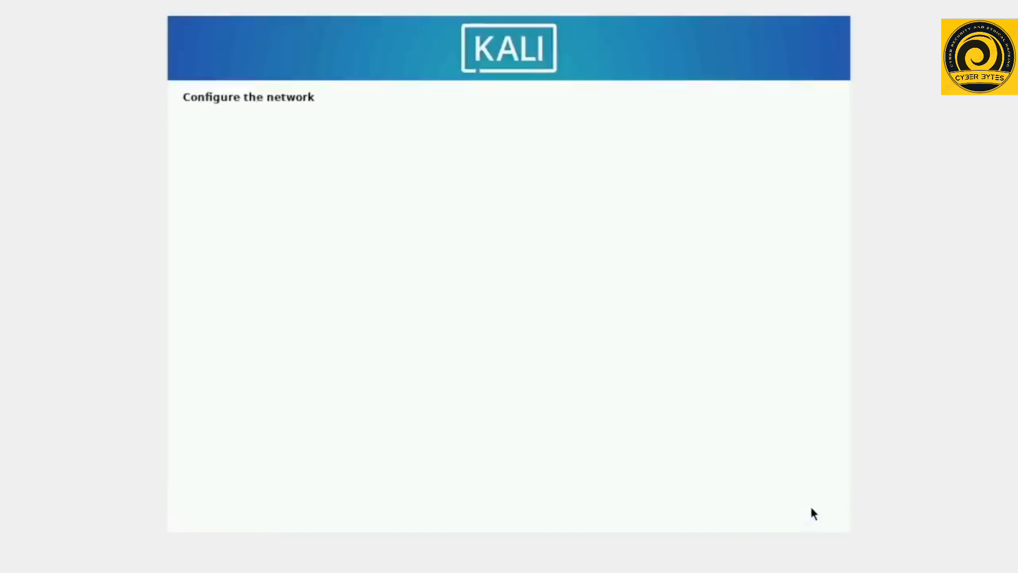
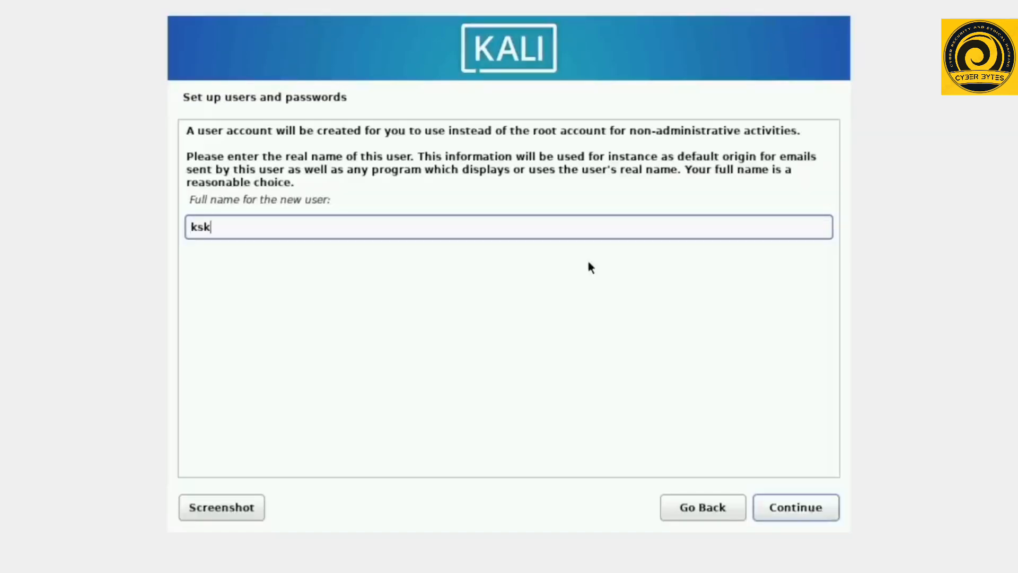
Enter the new user's full name, accept the suggested username, and set the account password
key("Return")
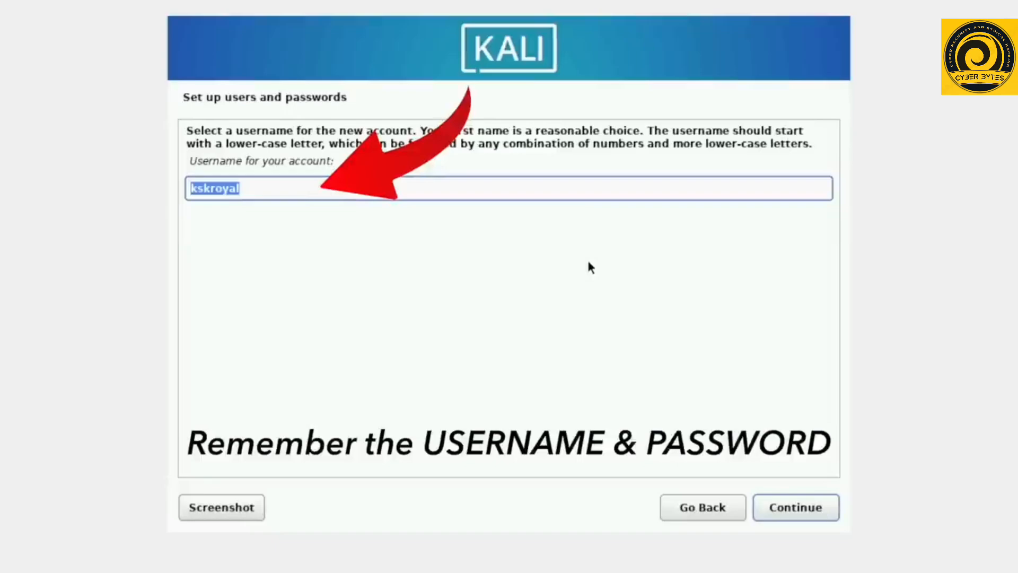
key("Return")
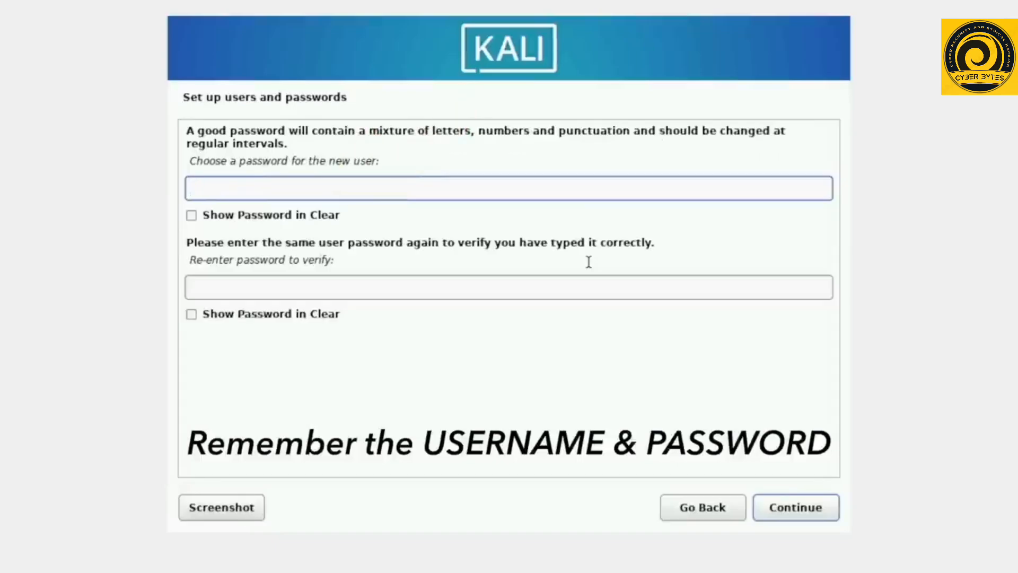
key("Tab")
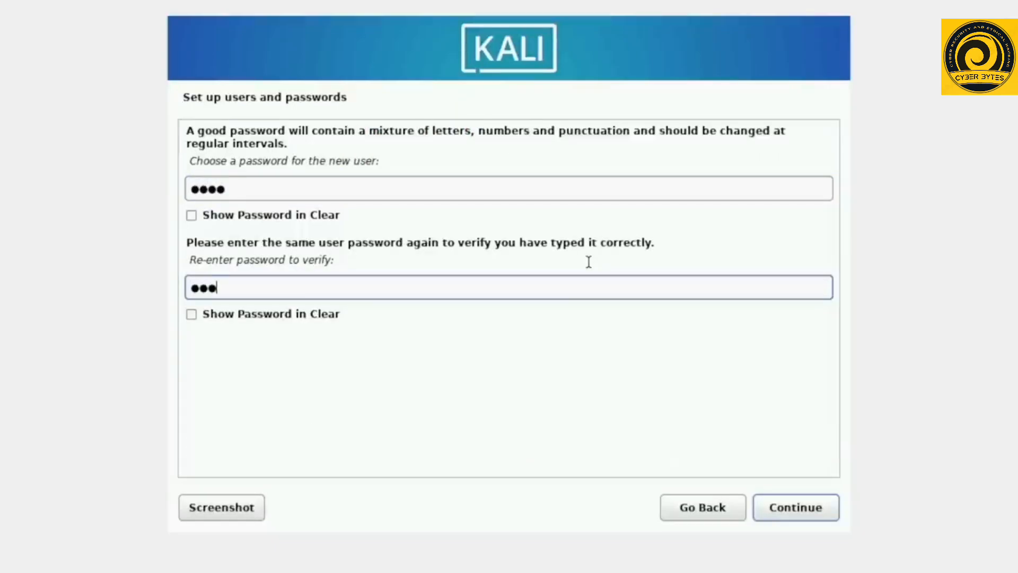
key("Return")
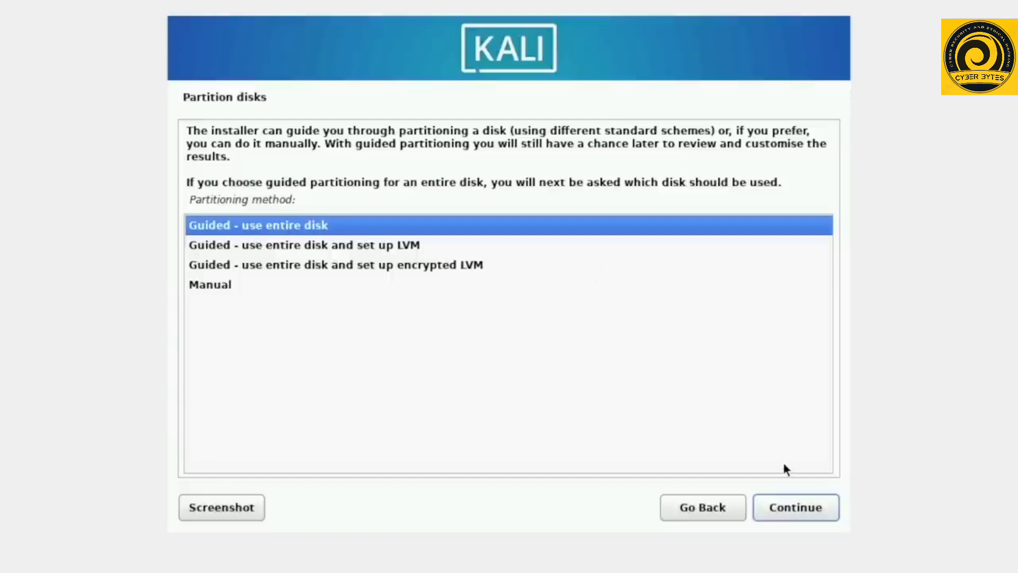
Guided-partition the whole 57.5 GB disk as one partition and write the changes to disk
left_click(820, 511)
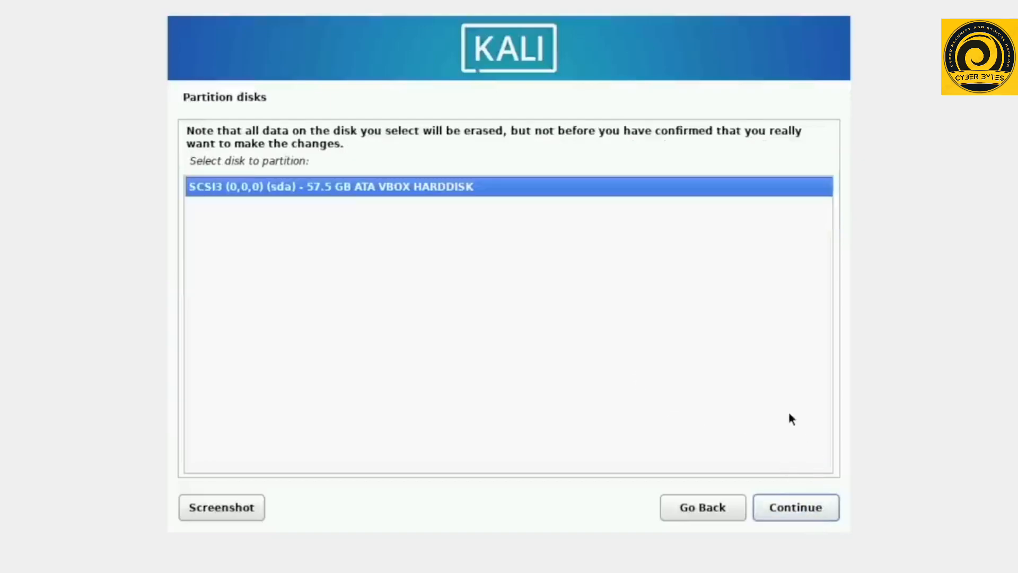
left_click(812, 513)
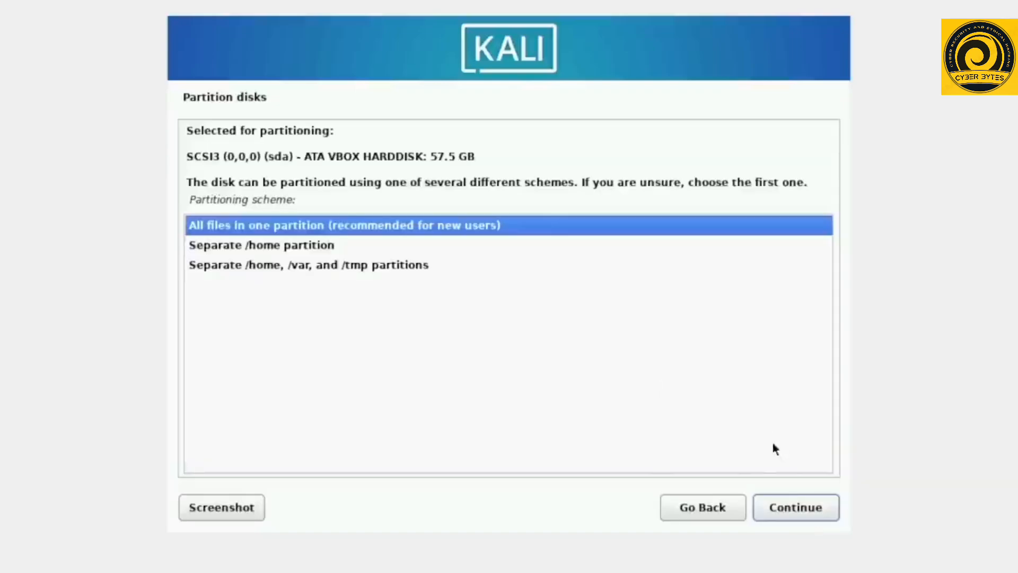
left_click(798, 513)
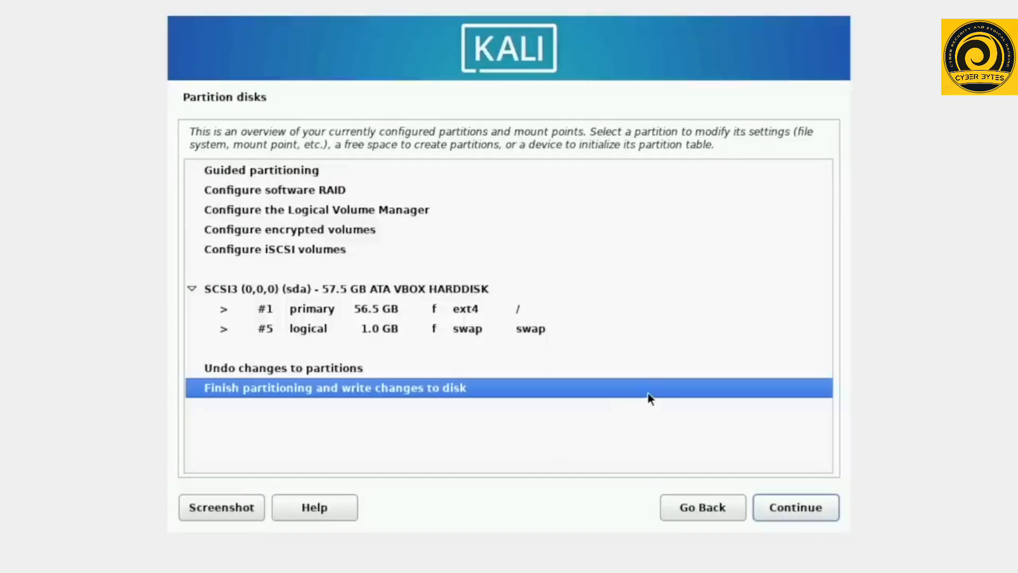
left_click(785, 510)
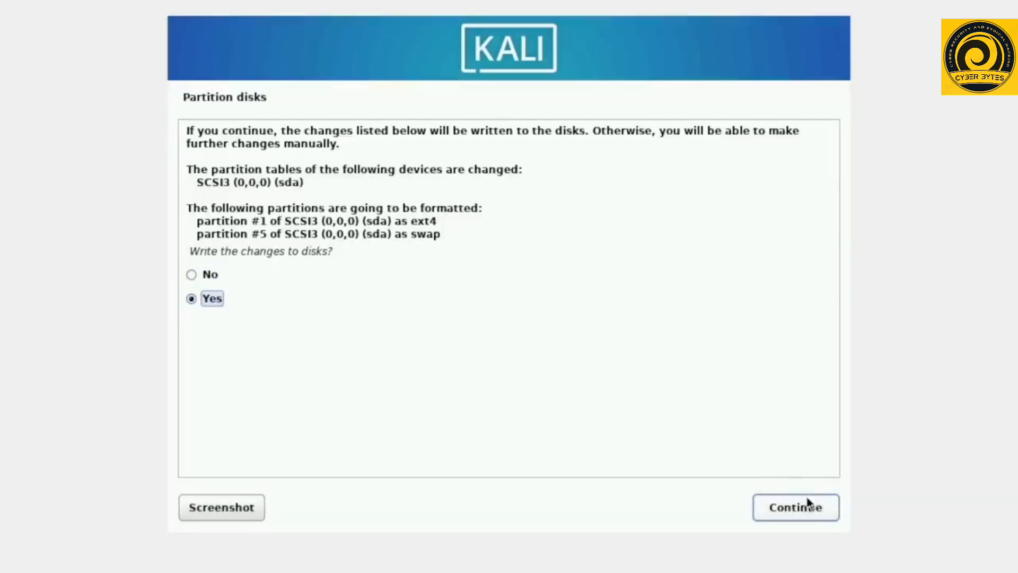
left_click(830, 510)
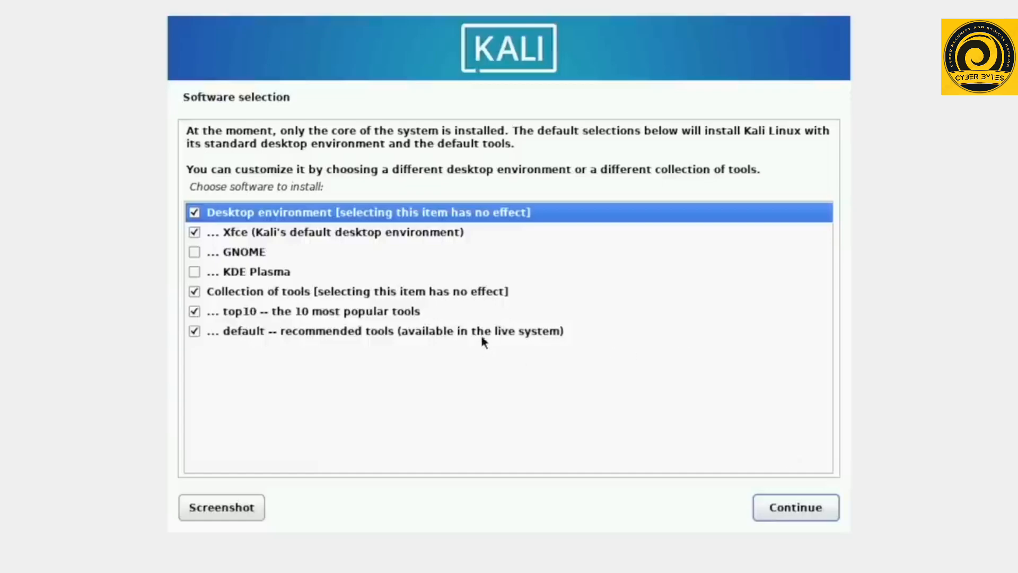
Untick Xfce, tick GNOME as the desktop environment, and install the selected software
left_click(420, 236)
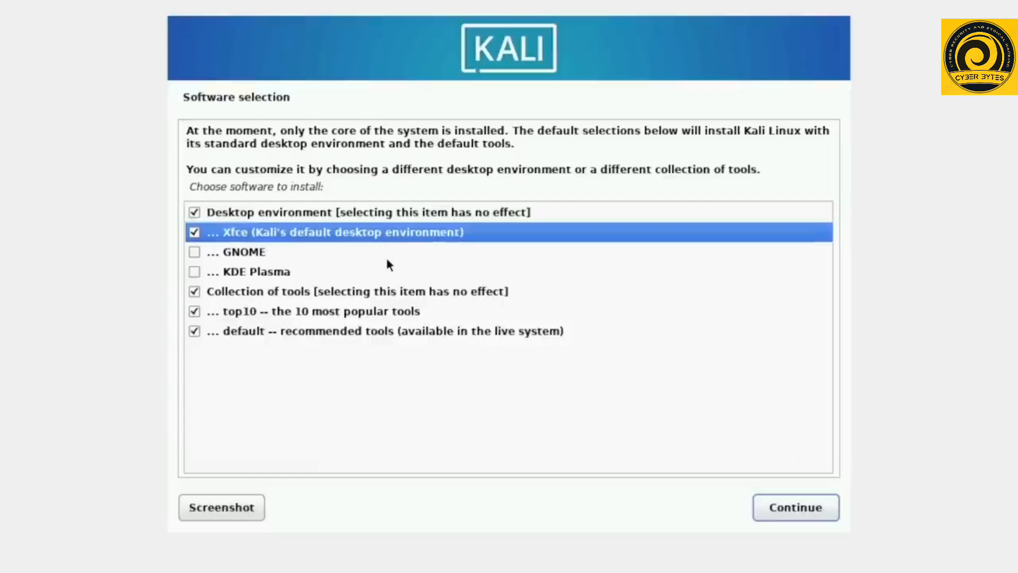
left_click(194, 232)
left_click(231, 250)
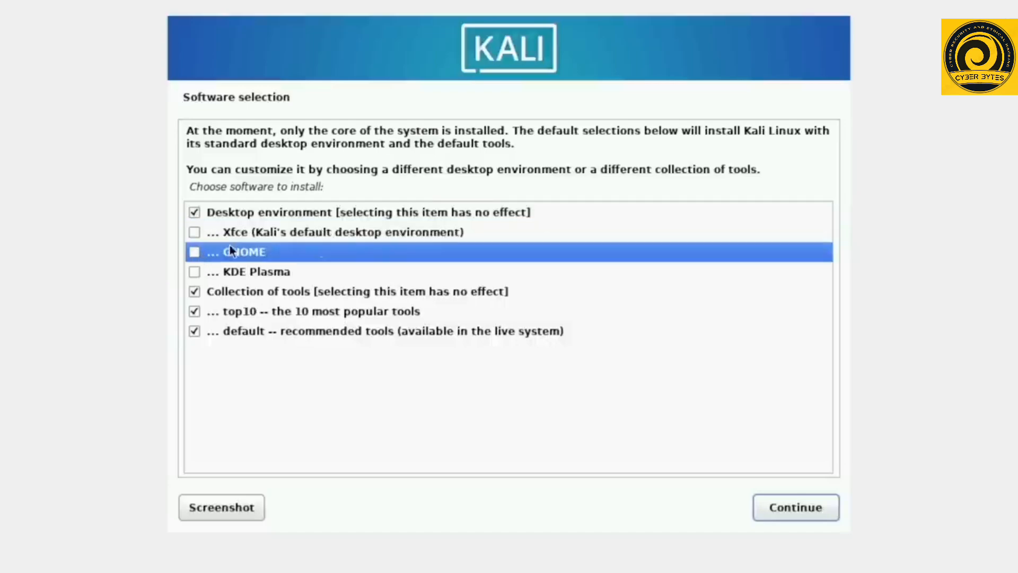
left_click(196, 253)
left_click(793, 508)
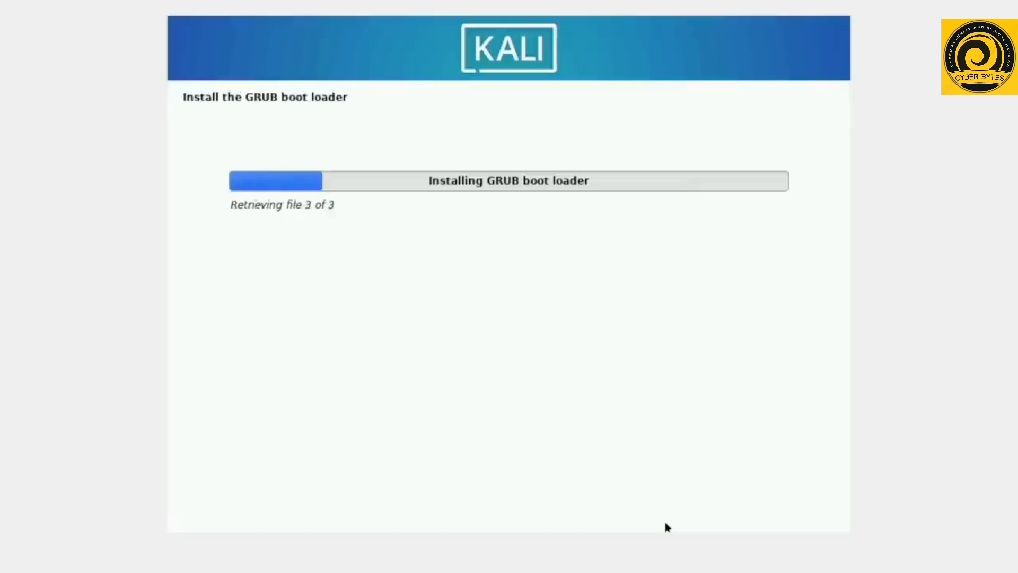
Install GRUB onto /dev/sda, then finish the installation and reboot
left_click(211, 244)
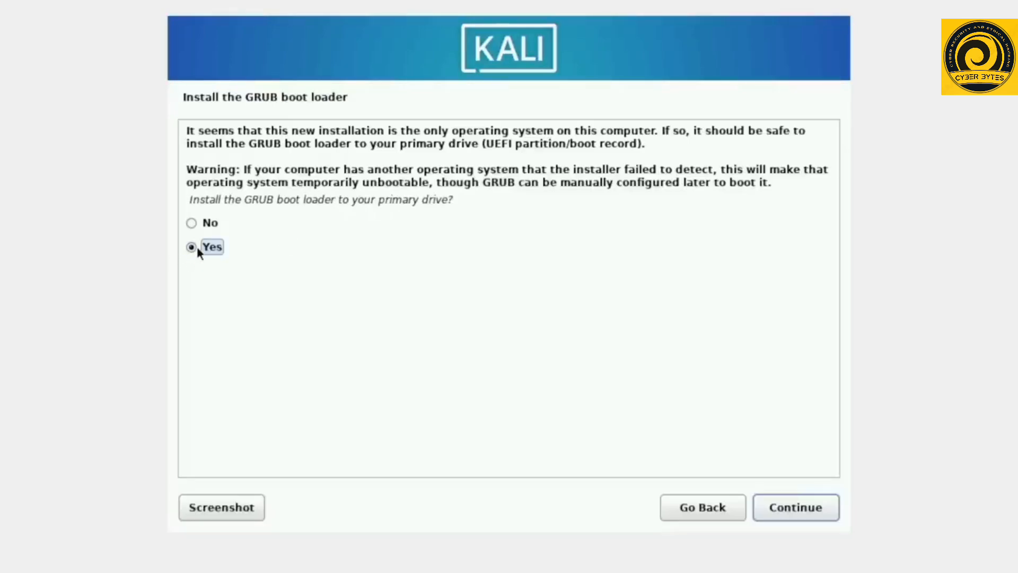
left_click(816, 507)
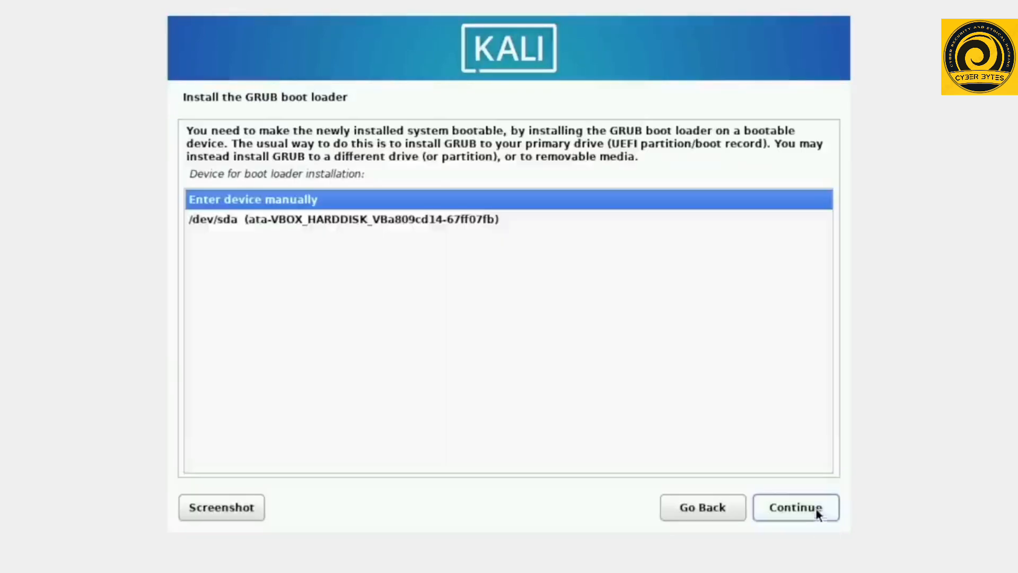
left_click(531, 228)
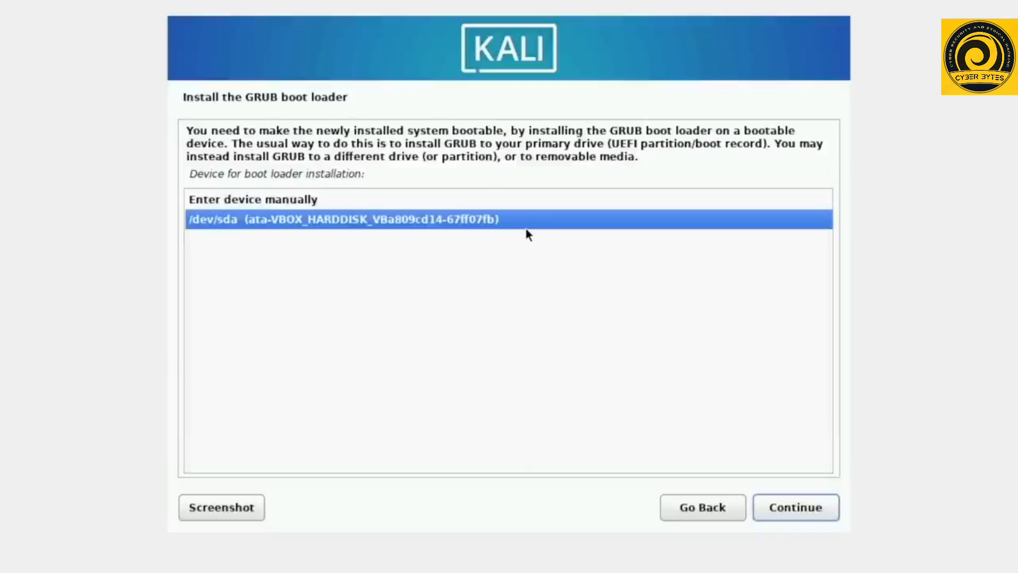
left_click(820, 508)
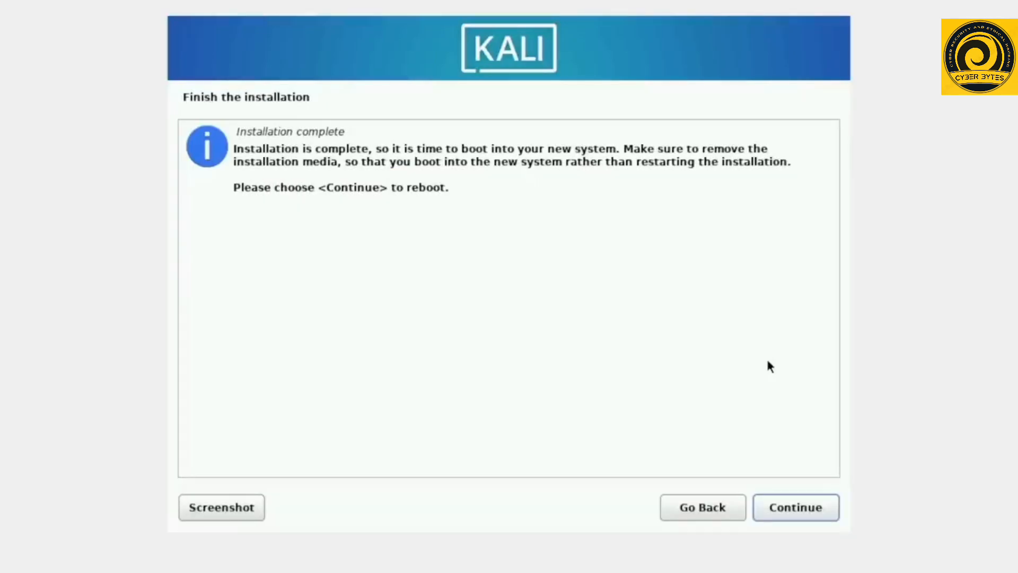
left_click(824, 513)
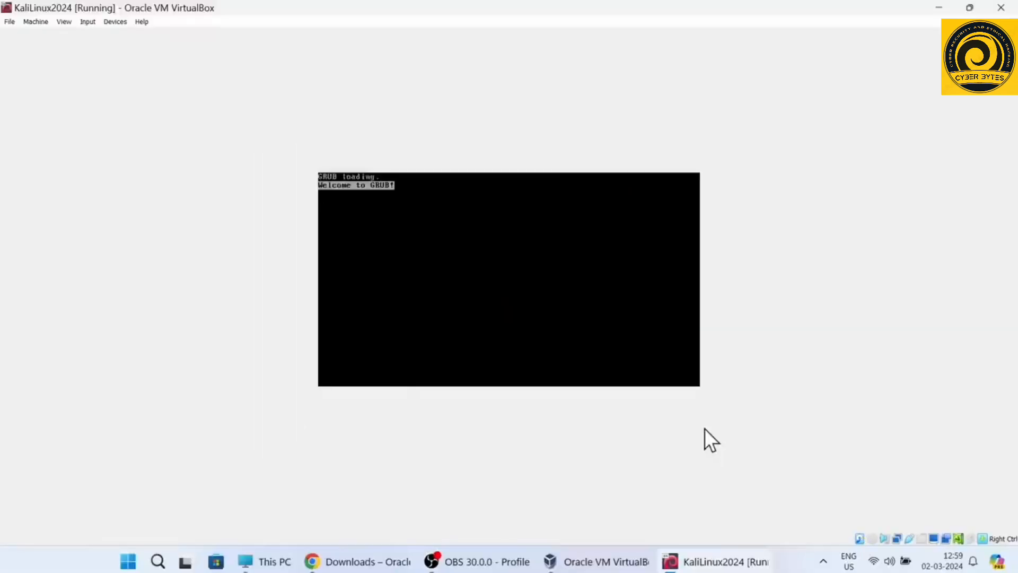
Boot the default GRUB entry and log in to the user account with its password
key("Return")
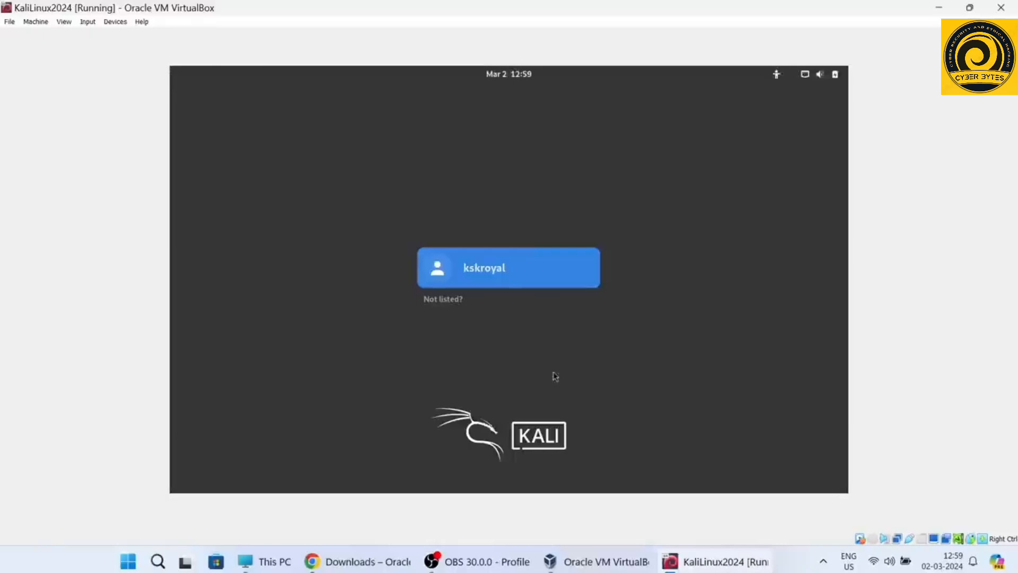
left_click(501, 266)
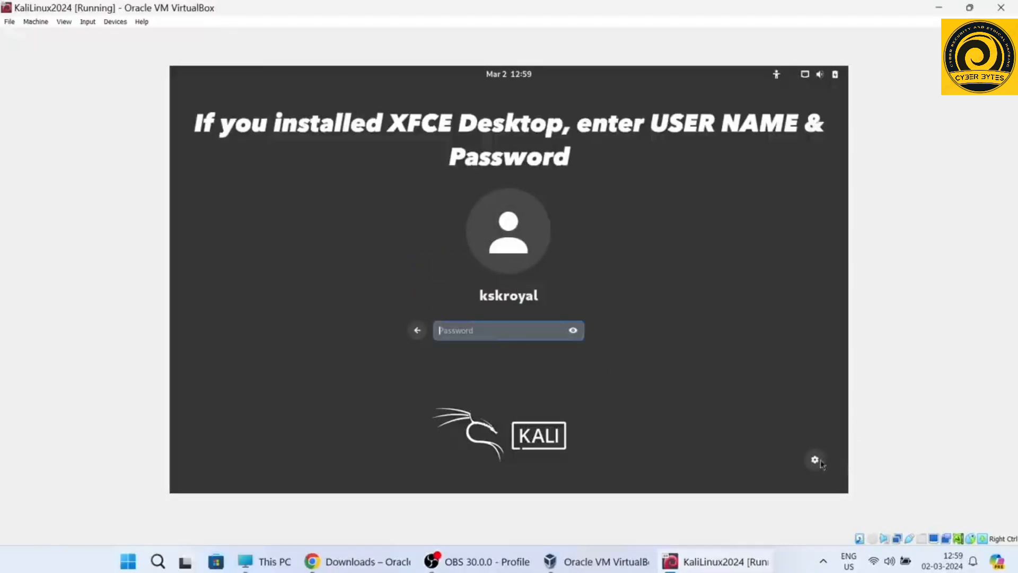
left_click(815, 459)
left_click(522, 346)
type("••")
key("Return")
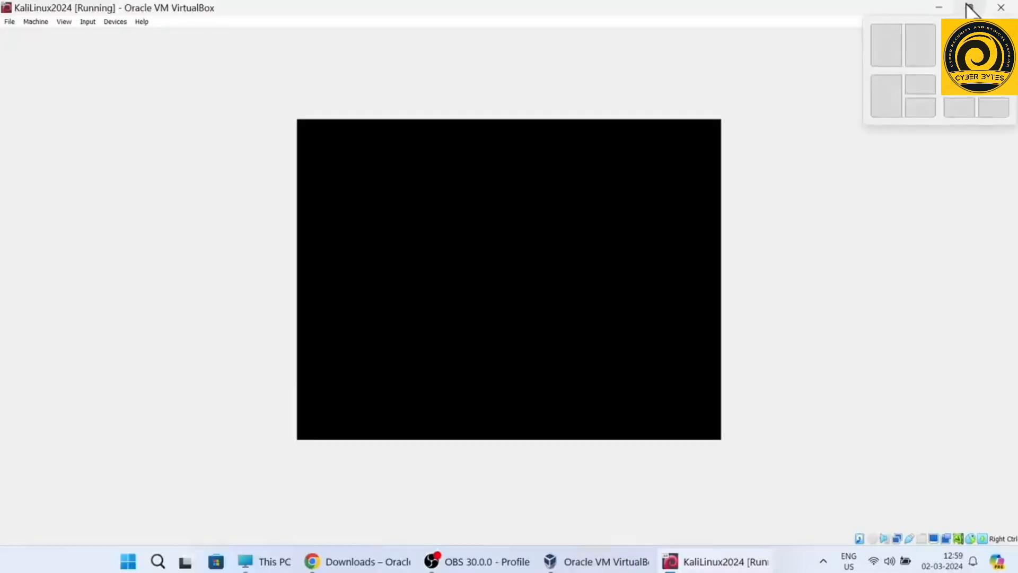
Restore the VM window, then enlarge it and centre it on screen
left_click(968, 7)
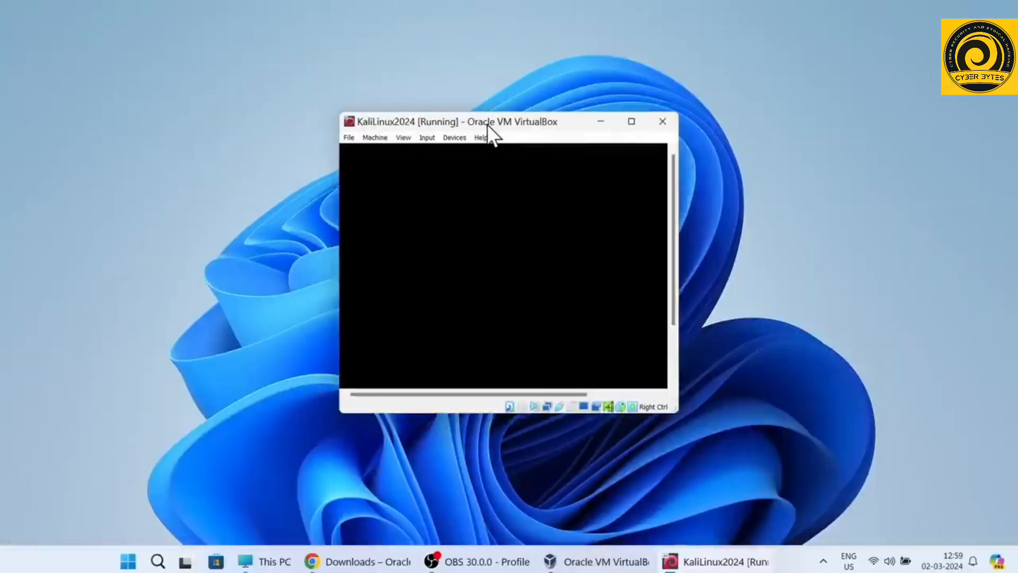
left_click_drag(502, 123, 386, 81)
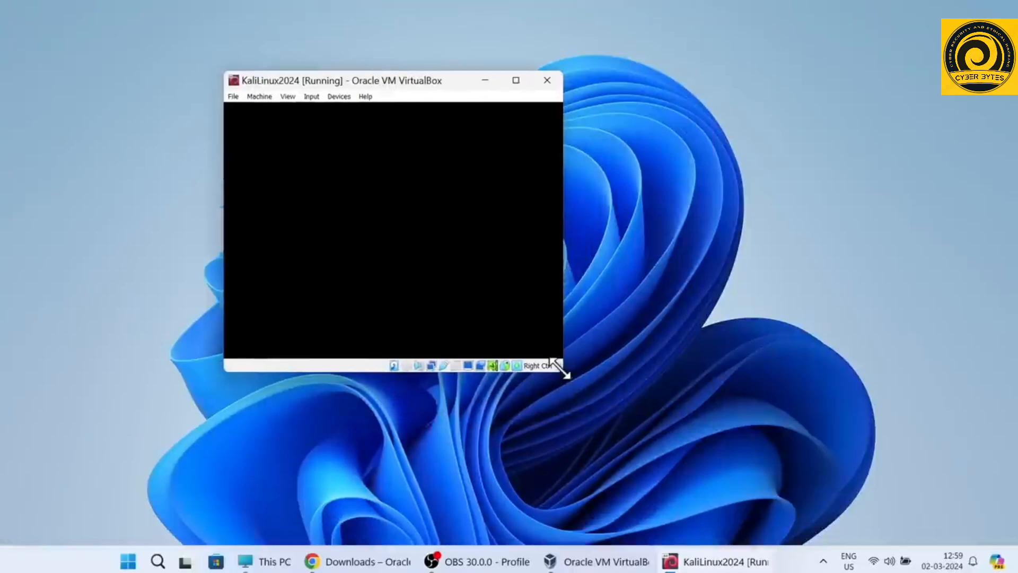
left_click_drag(563, 372, 689, 439)
left_click_drag(532, 83, 596, 98)
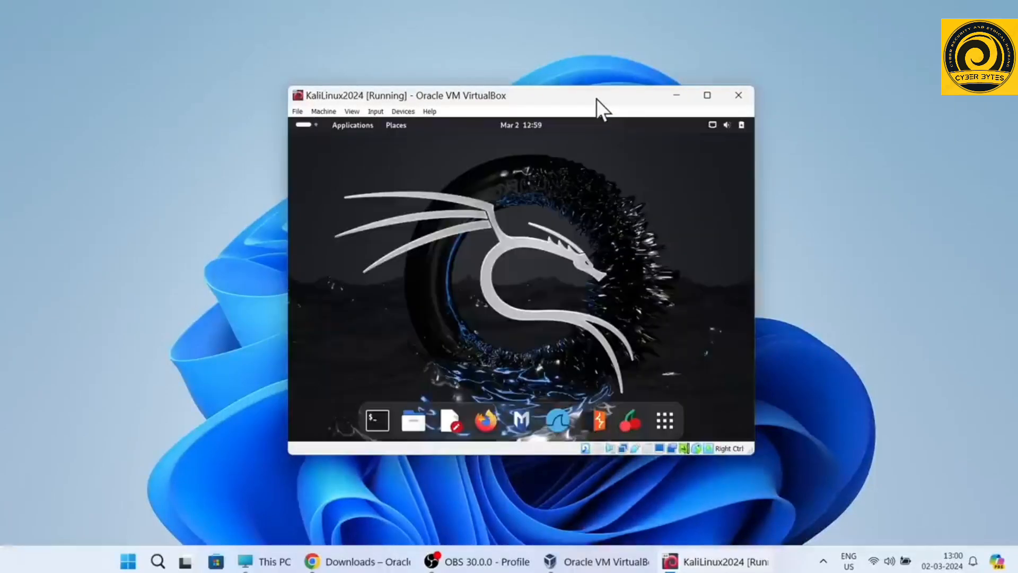
Switch the Kali VM into Full-screen Mode
left_click(352, 111)
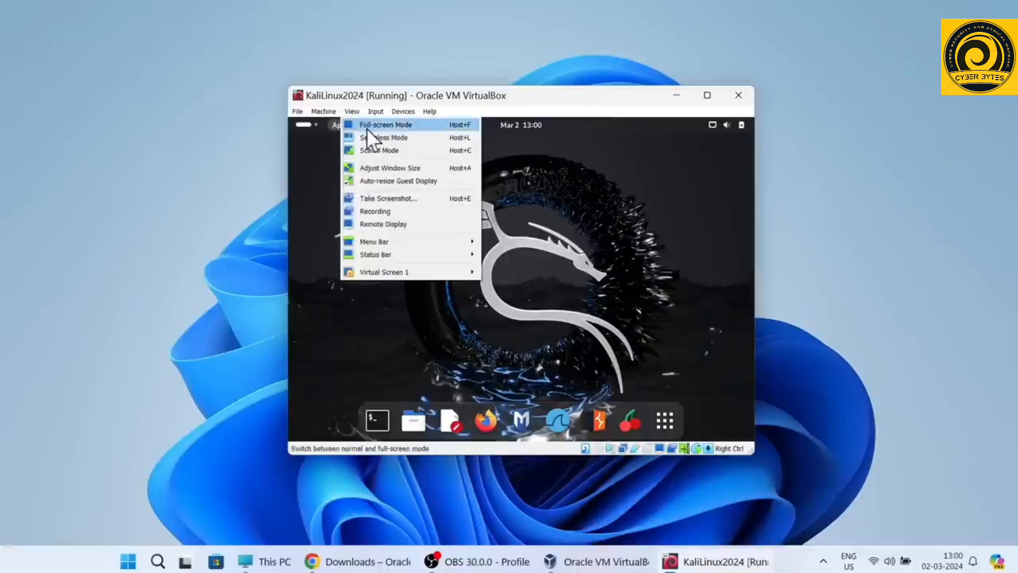
left_click(446, 125)
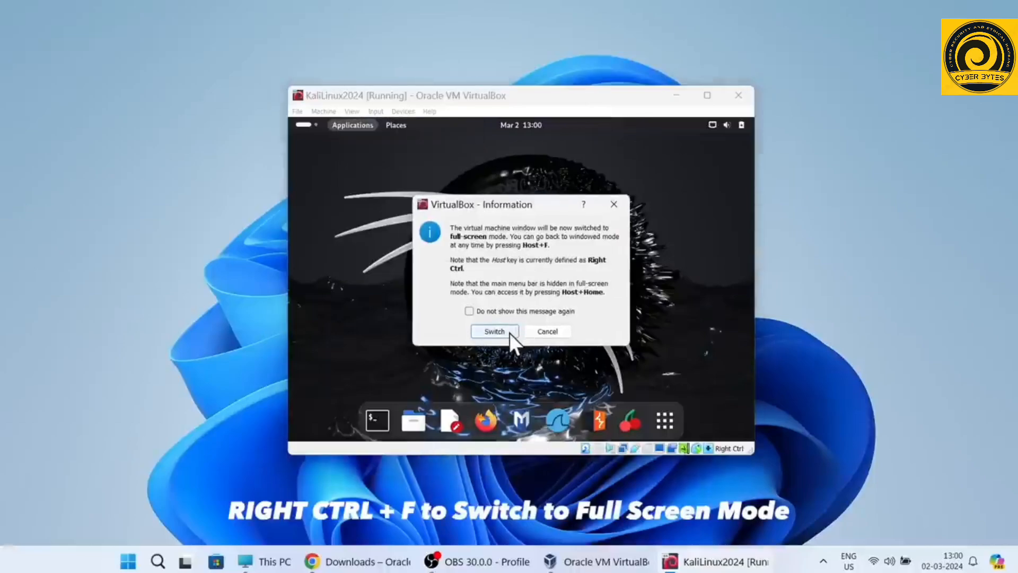
left_click(510, 335)
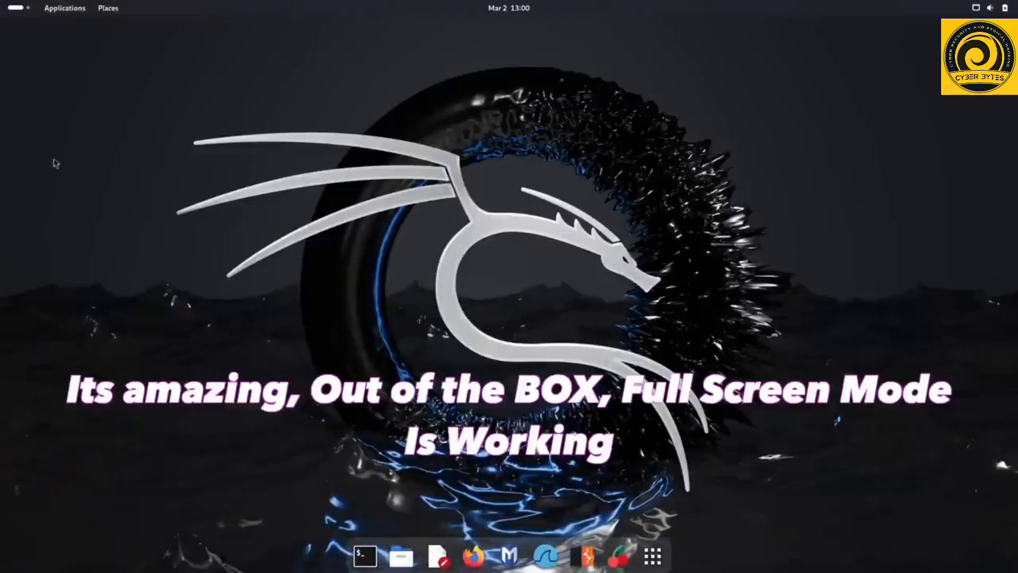
left_click(653, 556)
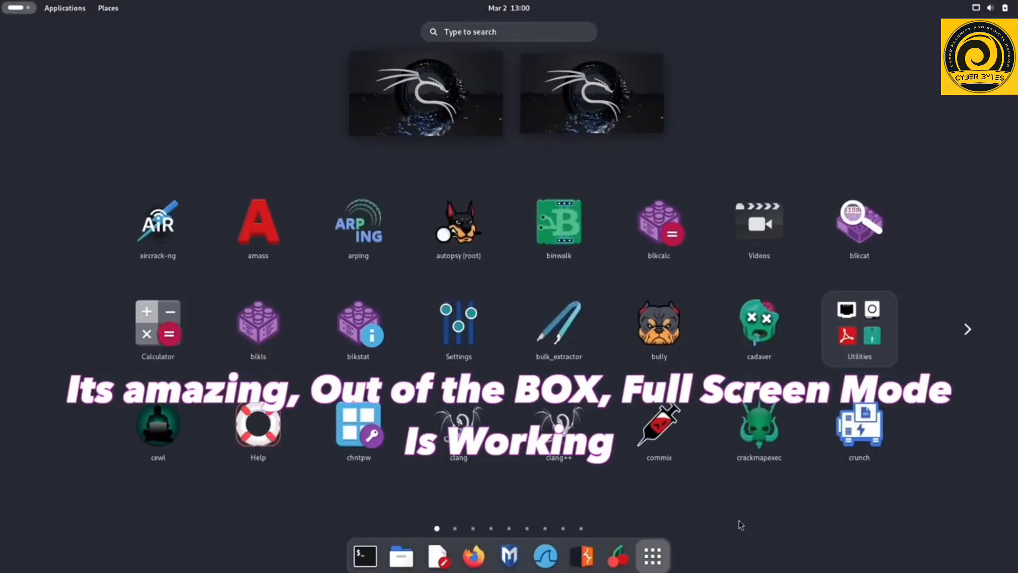
scroll(722, 361, "down", 2)
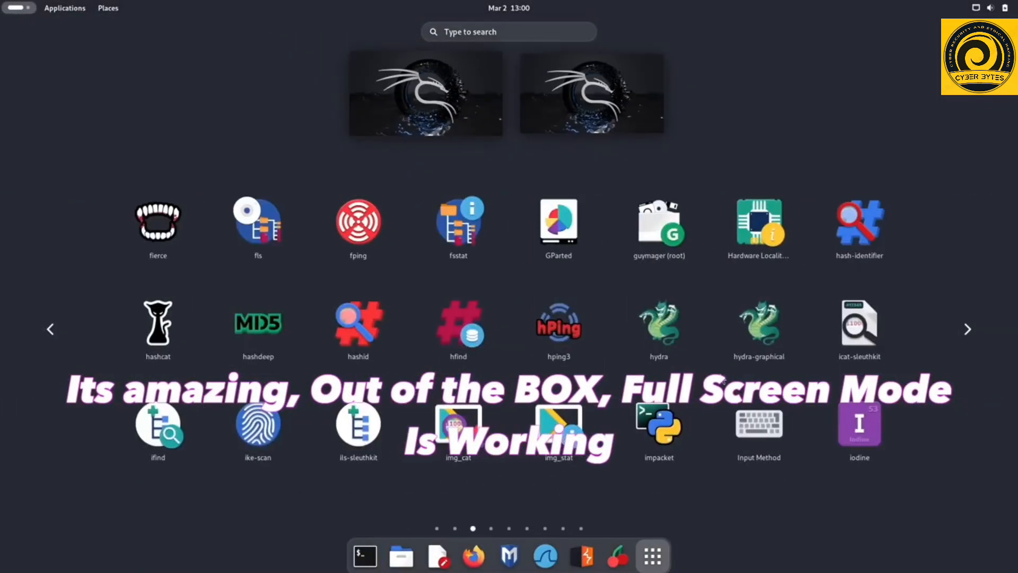
scroll(724, 381, "down", 3)
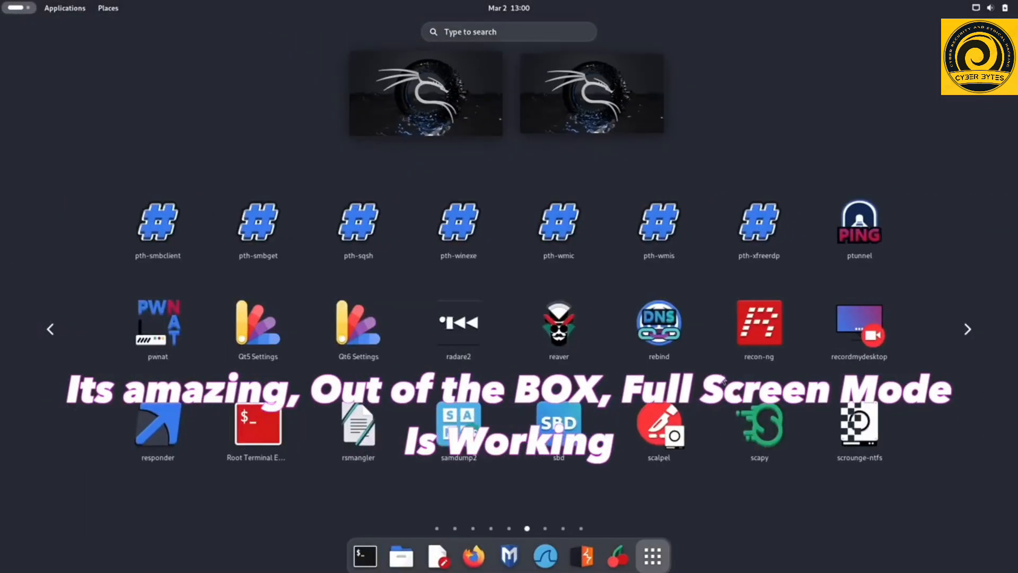
scroll(724, 393, "down", 3)
scroll(692, 419, "up", 1)
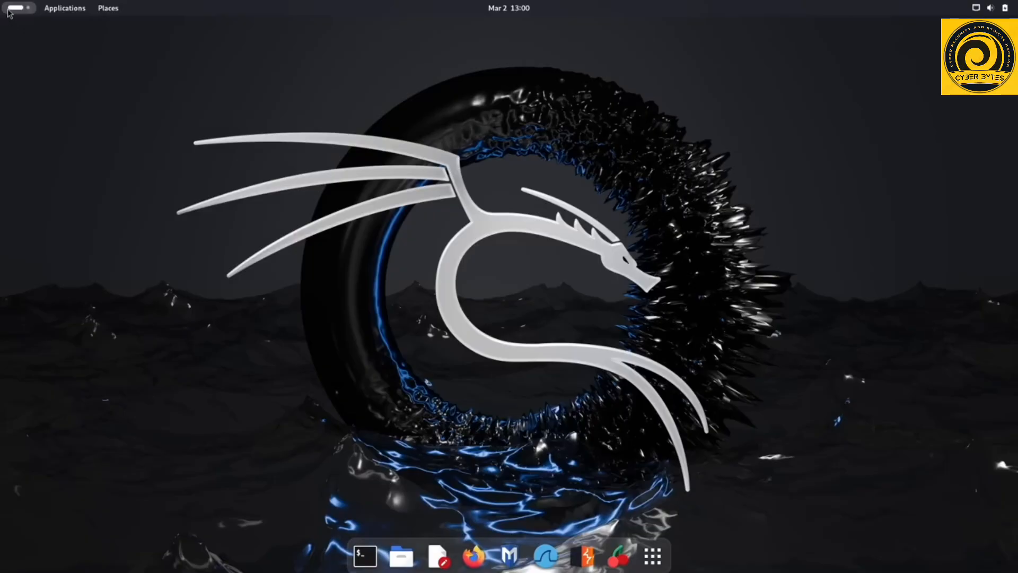
left_click(13, 9)
left_click(15, 9)
left_click(16, 9)
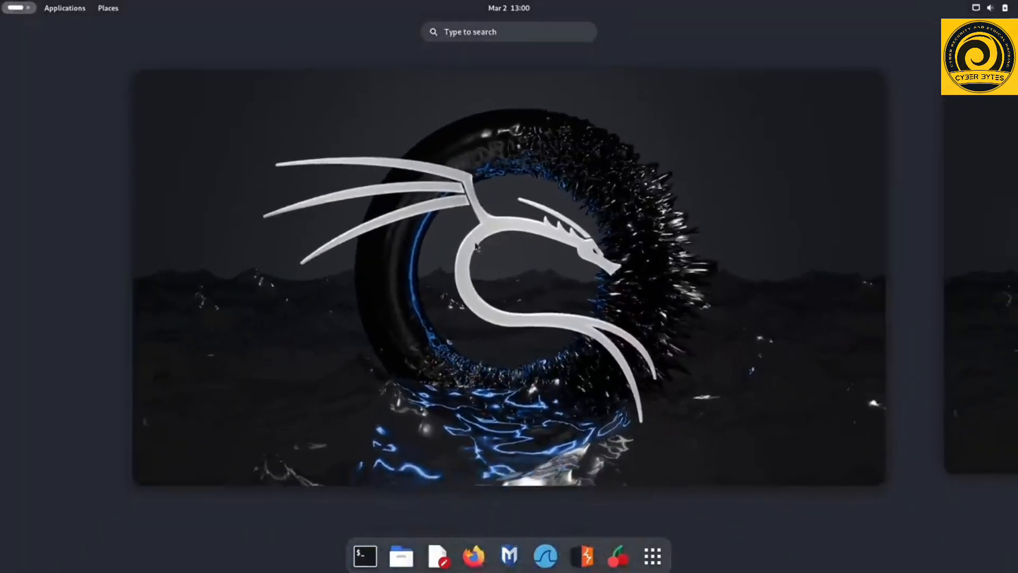
scroll(477, 247, "down", 1)
scroll(571, 237, "up", 1)
left_click(976, 8)
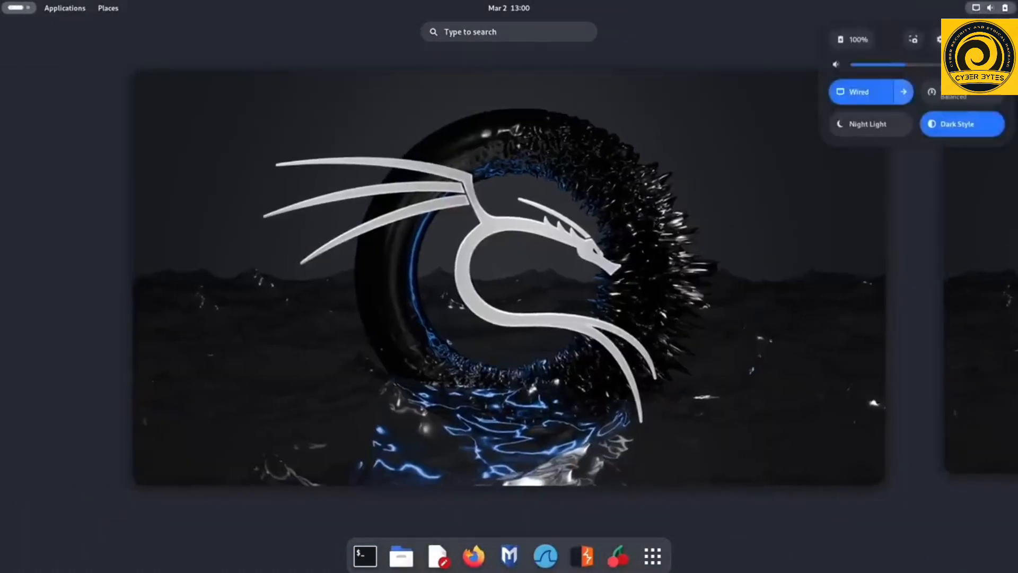
left_click(940, 40)
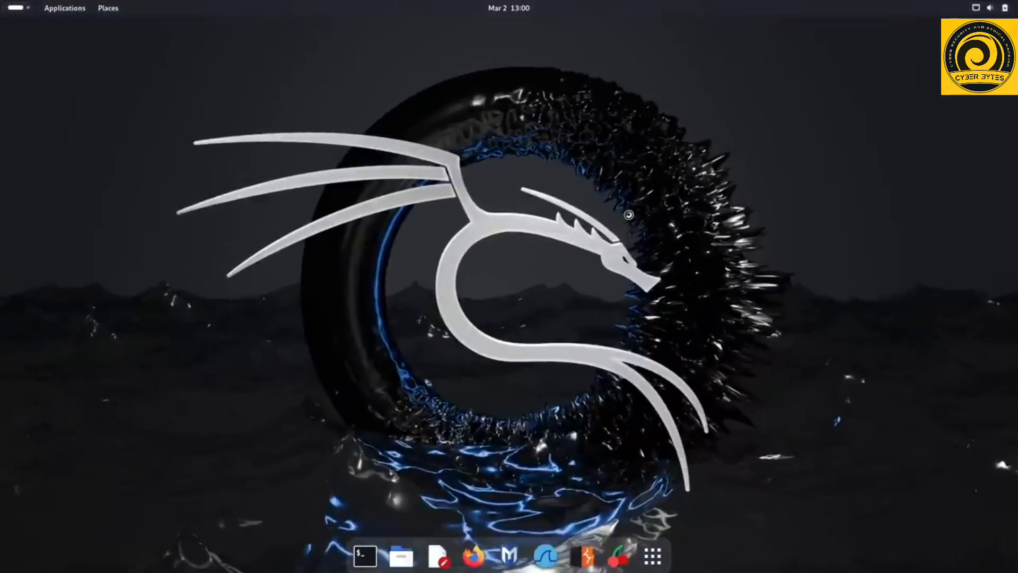